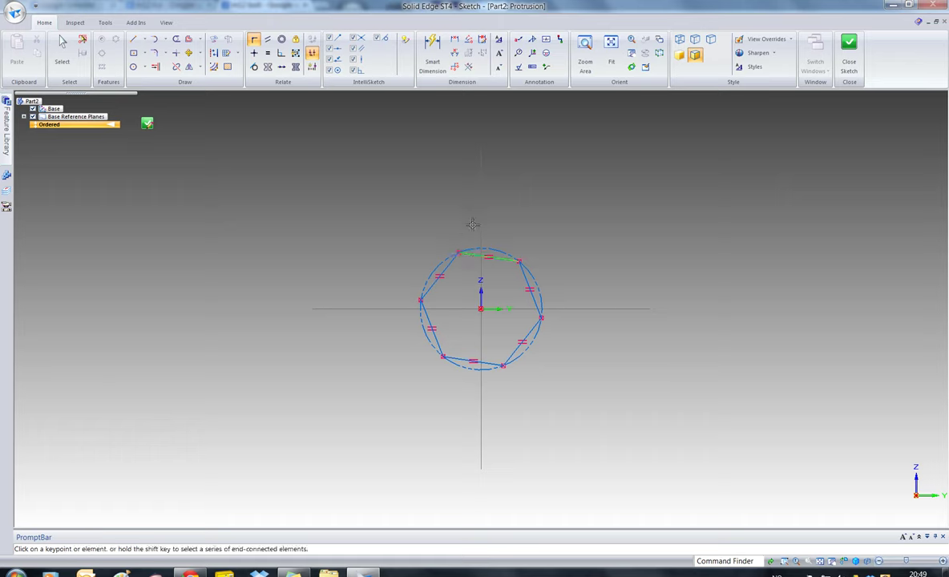
- Connect the hexagon's upper vertex to the vertical reference axis and dimension the distance between its two vertical sides as 17 mm
left_click(481, 248)
scroll(653, 321, "up", 1)
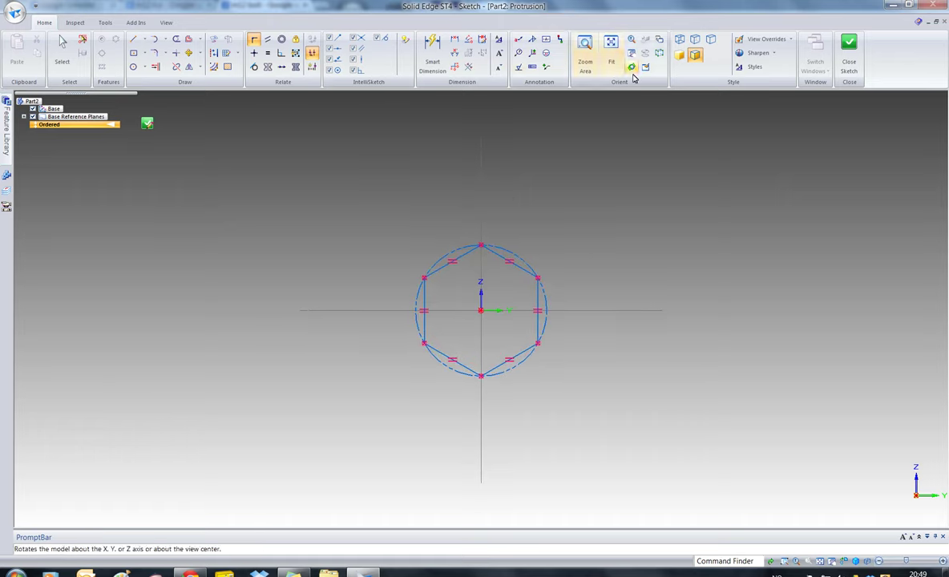
left_click(454, 38)
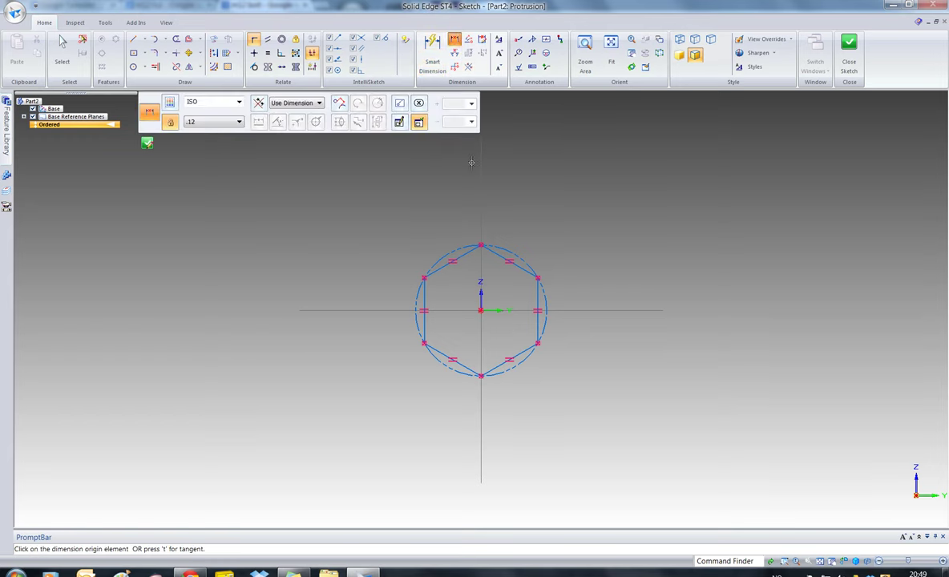
left_click(422, 297)
left_click(539, 317)
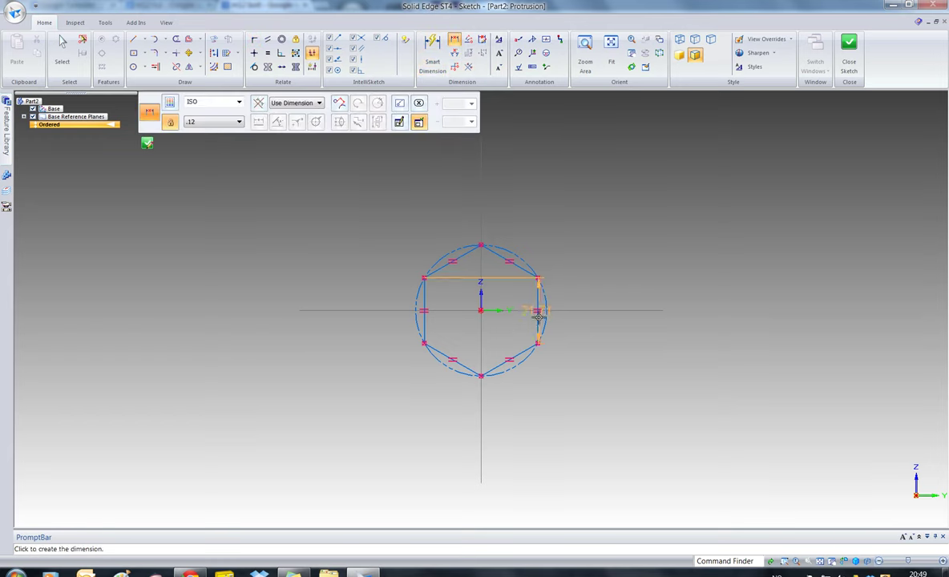
left_click(497, 323)
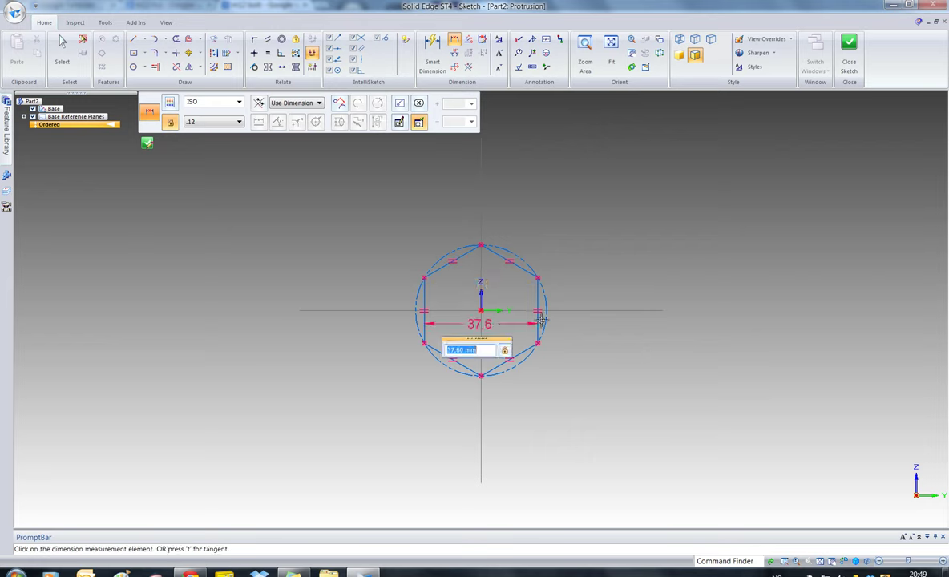
type("17")
key("Return")
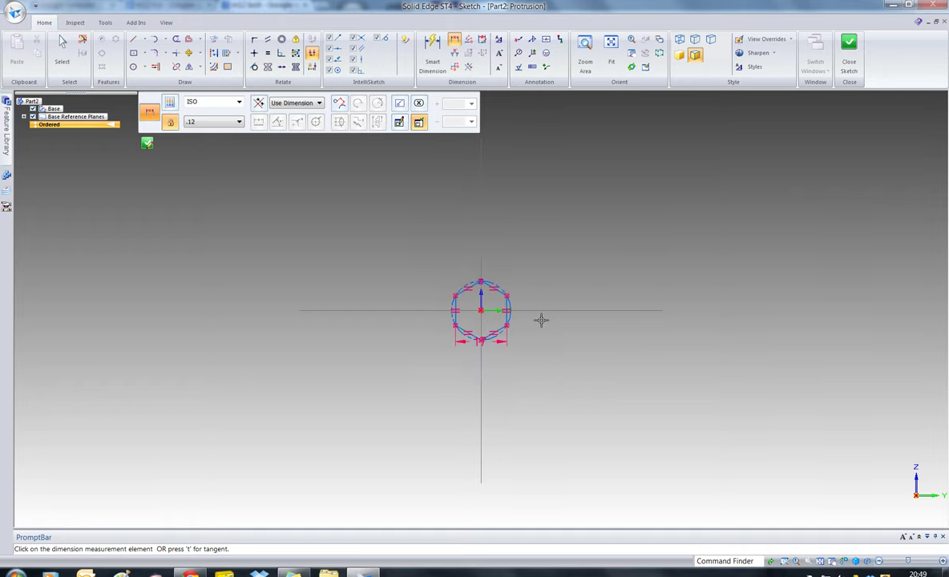
- Close the hexagon sketch and extrude it 10 mm in the positive X direction to form the bolt head
scroll(542, 318, "up", 3)
scroll(540, 303, "up", 4)
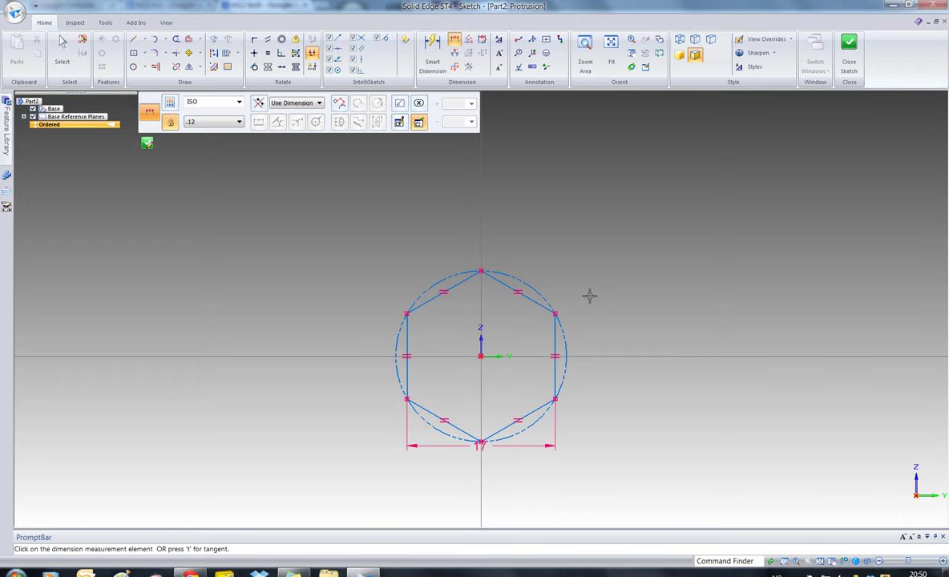
scroll(641, 311, "up", 1)
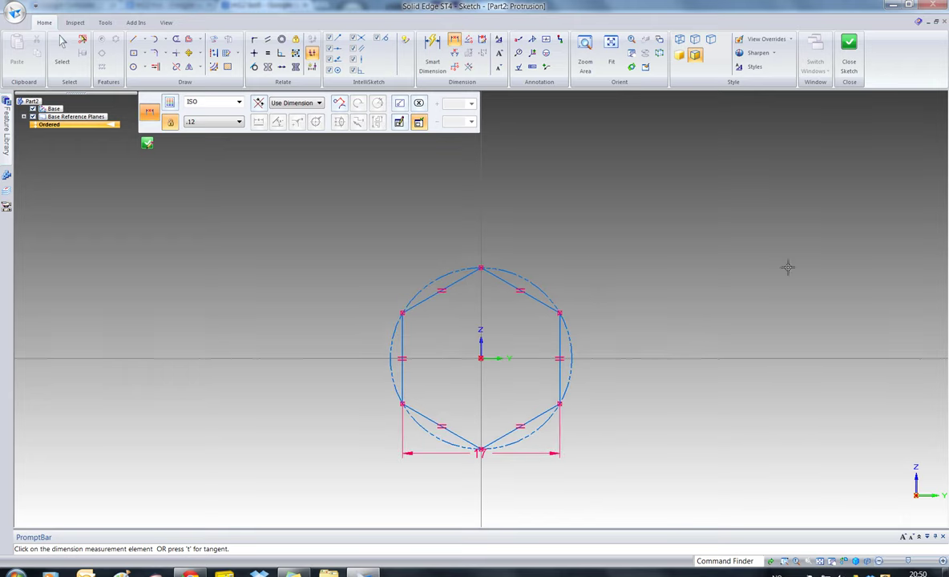
left_click(850, 55)
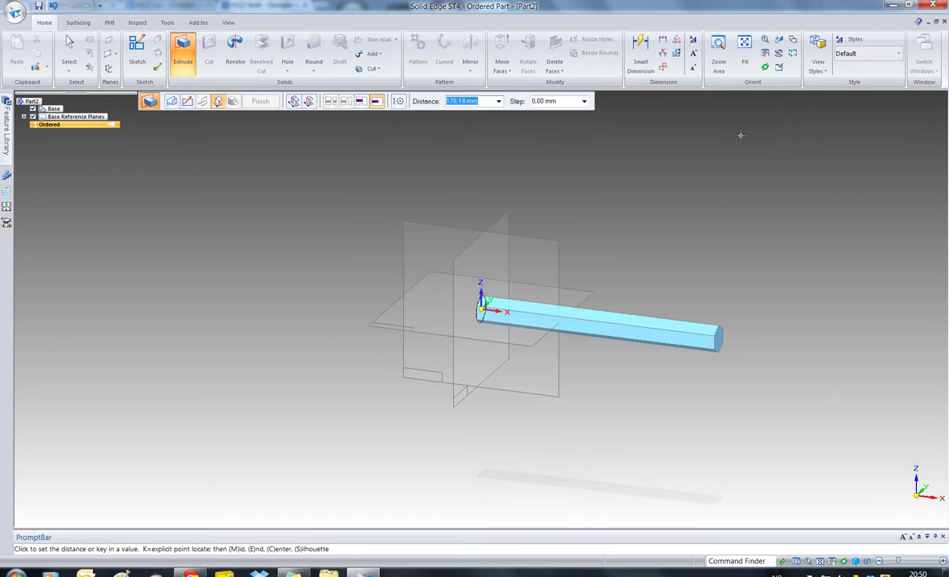
type("1")
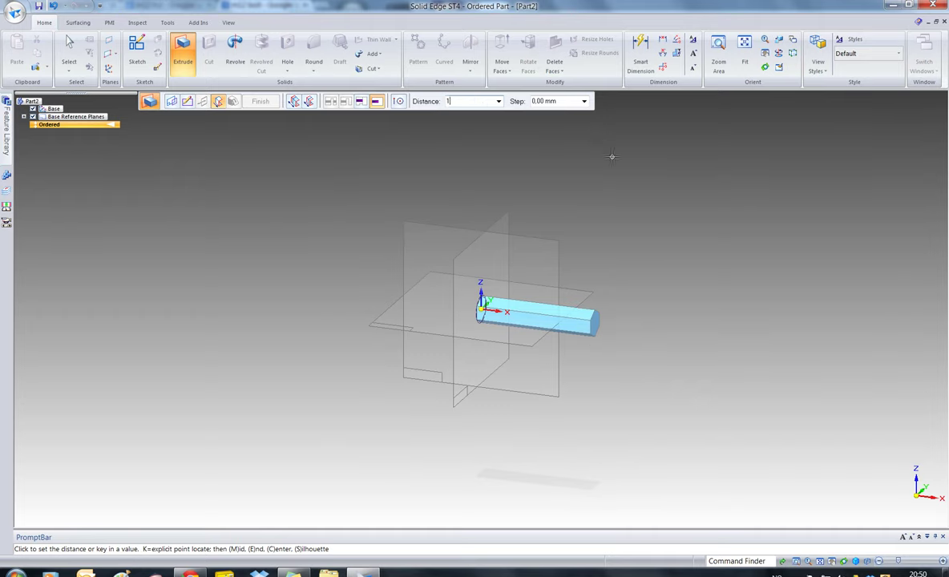
type("0")
key("Return")
left_click(625, 345)
middle_click_drag(676, 362, 457, 153, "shift")
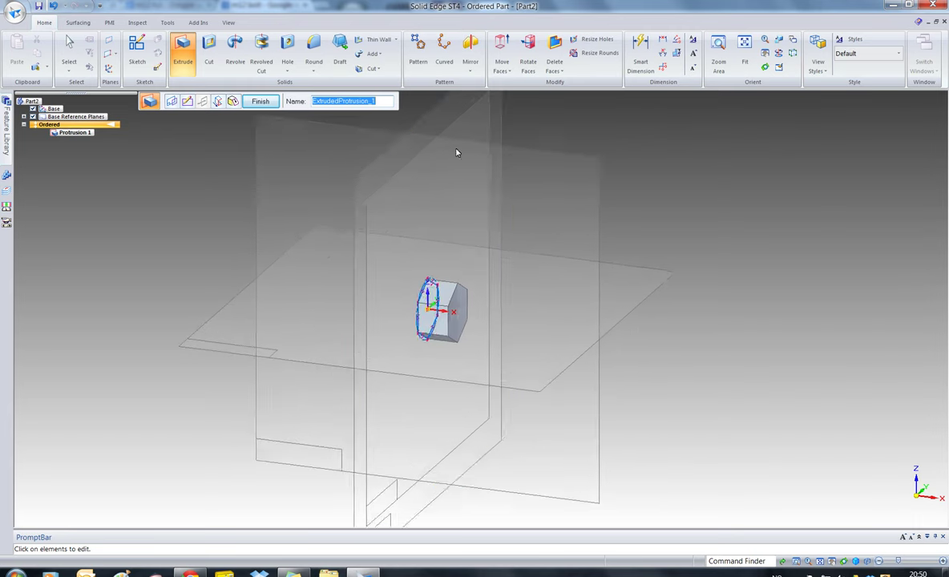
key("Return")
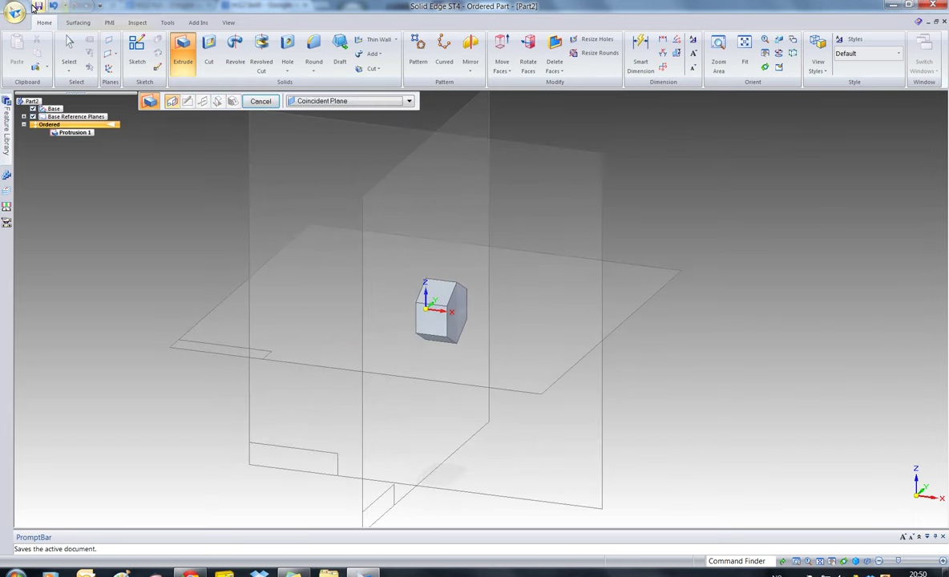
- Save the part as "bolt M12 x 30"
left_click(34, 8)
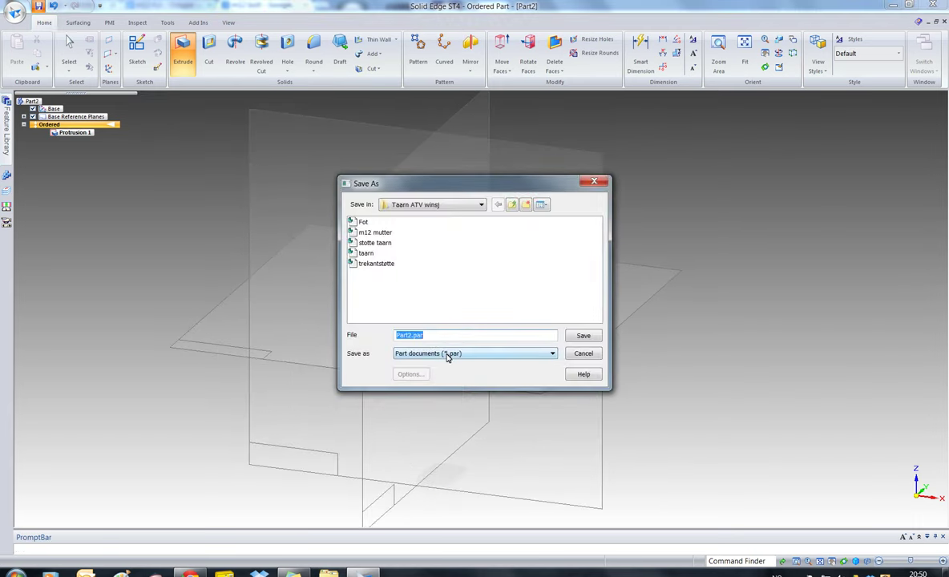
type("bolt M12 x 30")
left_click(584, 337)
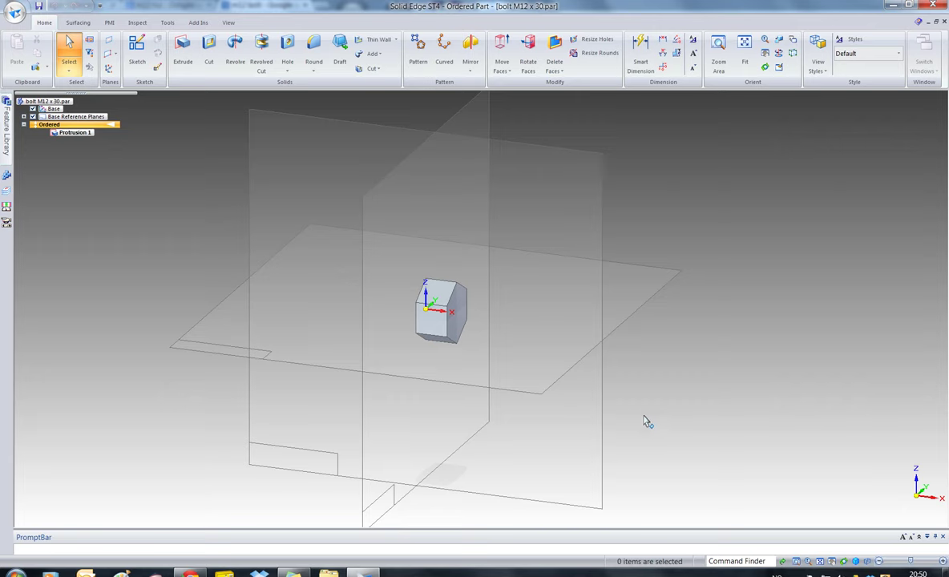
- Sketch a 17 mm circle centred on the origin and touching the hexagon's sides, on the head's end face in the positive X direction
key("ctrl+i")
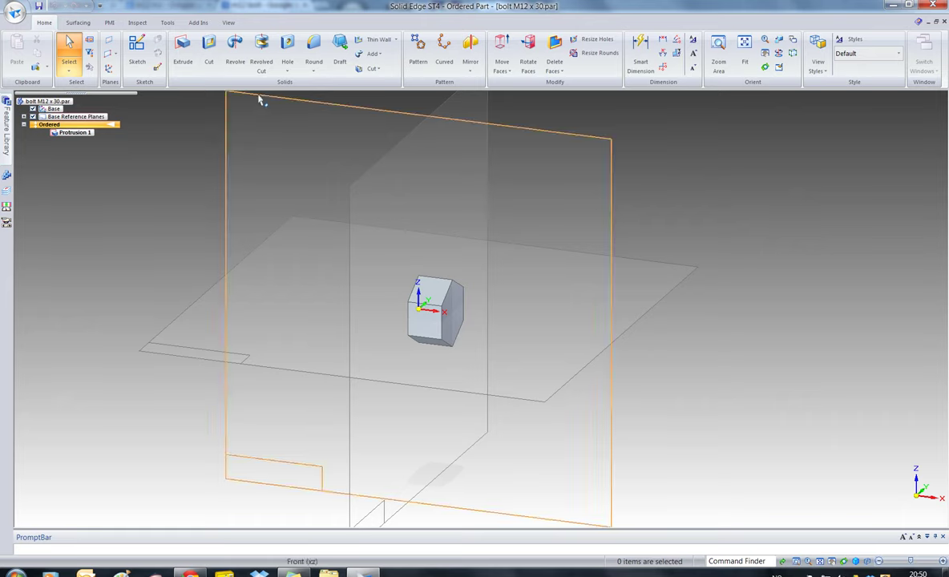
left_click(139, 50)
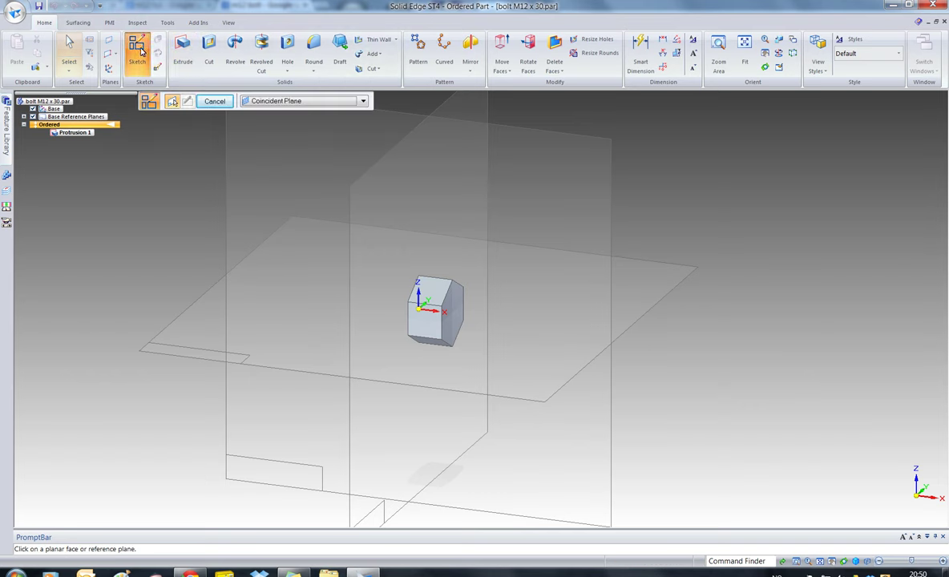
left_click(451, 318)
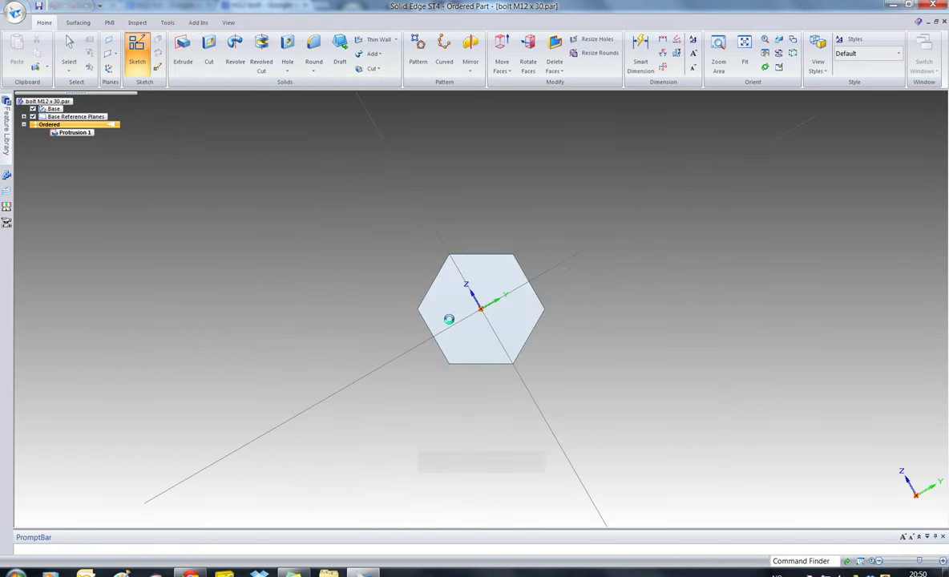
left_click(134, 68)
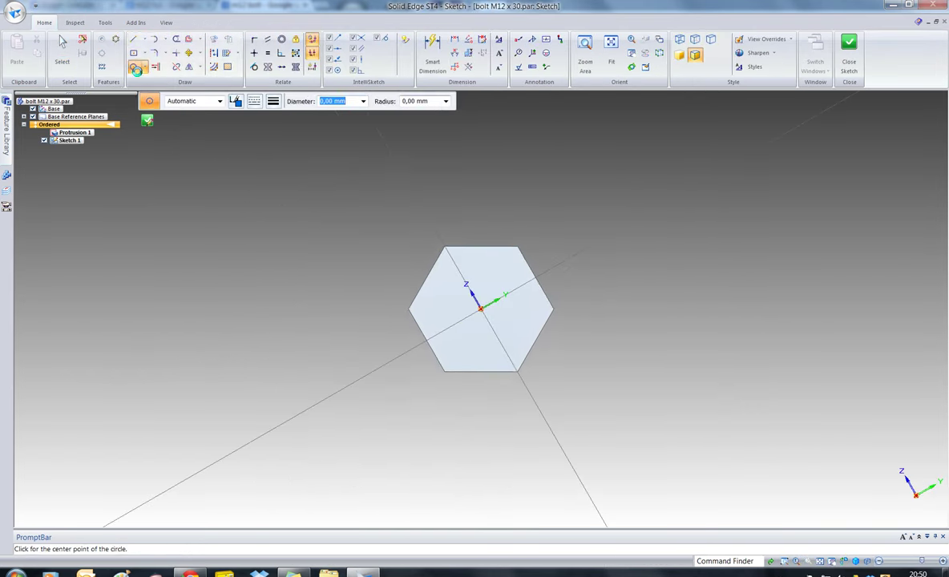
scroll(505, 329, "up", 4)
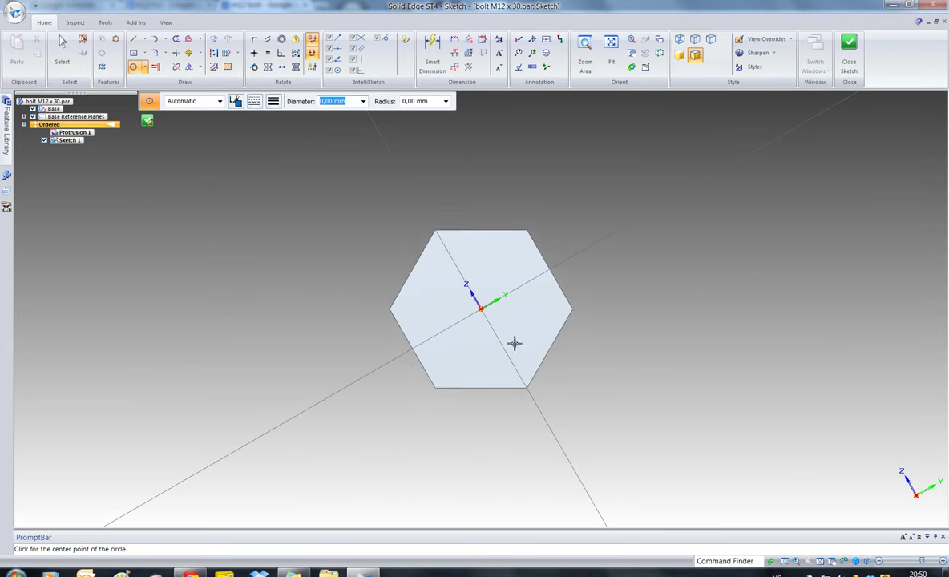
left_click(484, 308)
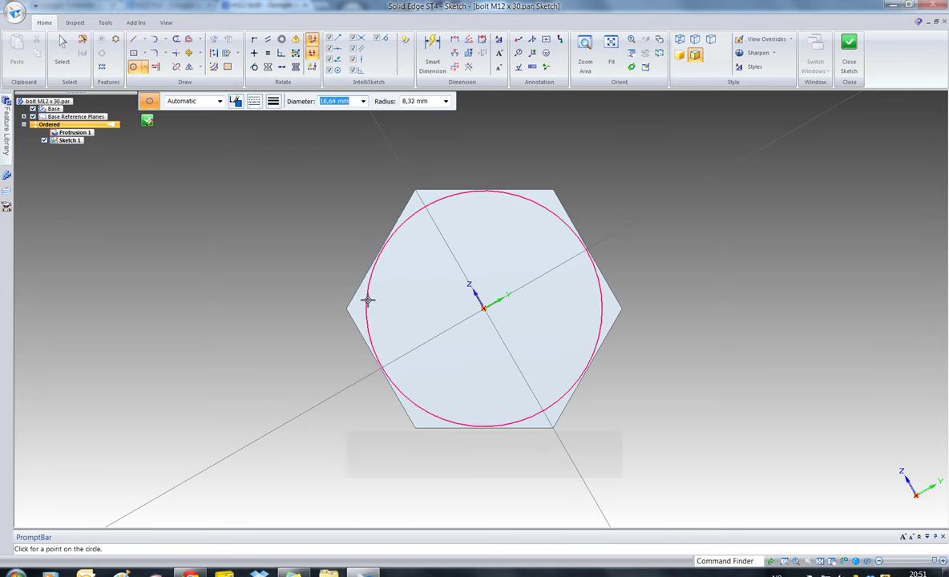
left_click(380, 258)
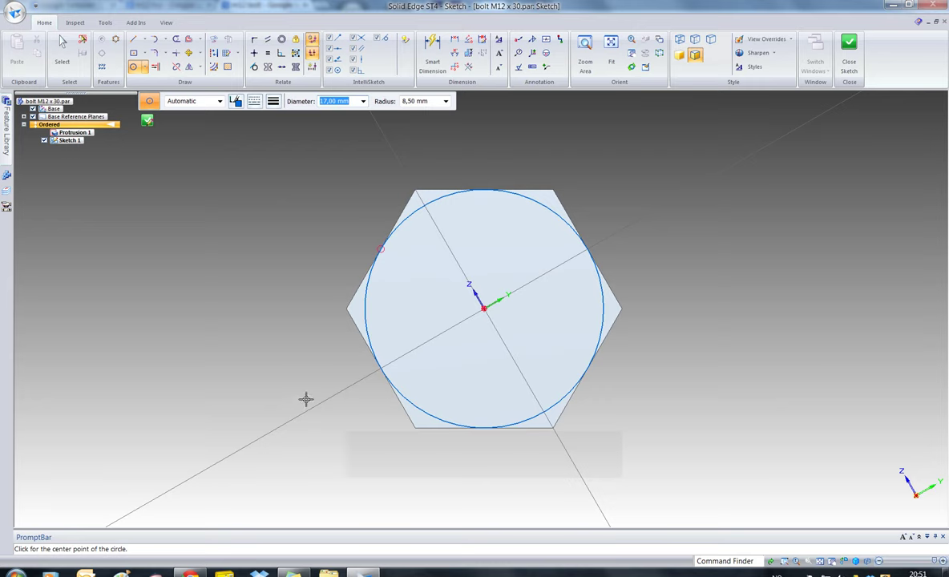
key("Escape")
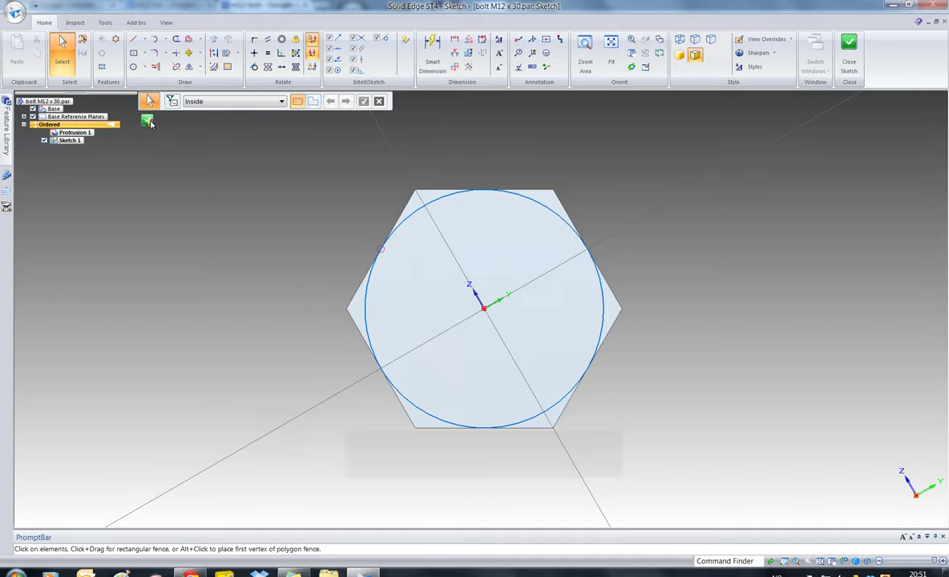
left_click(147, 121)
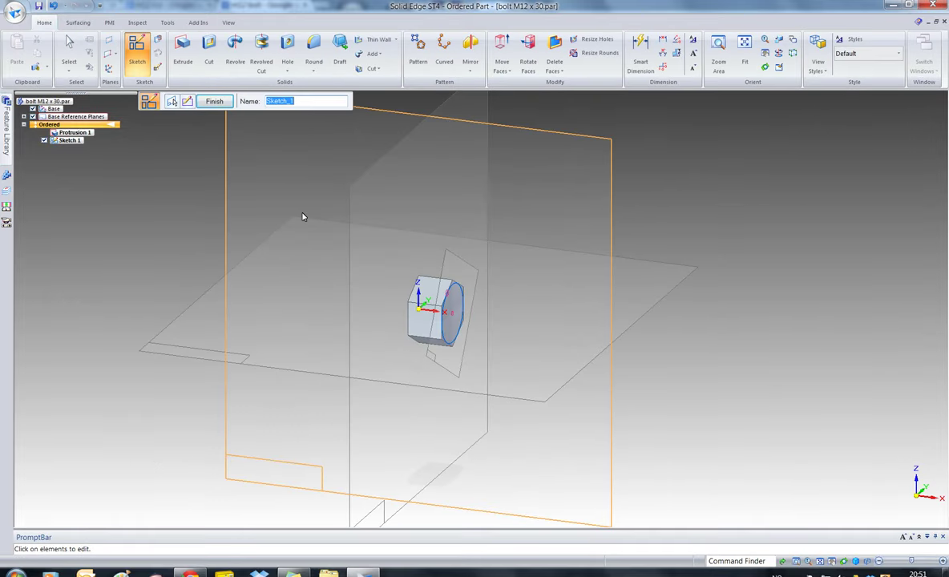
left_click(213, 102)
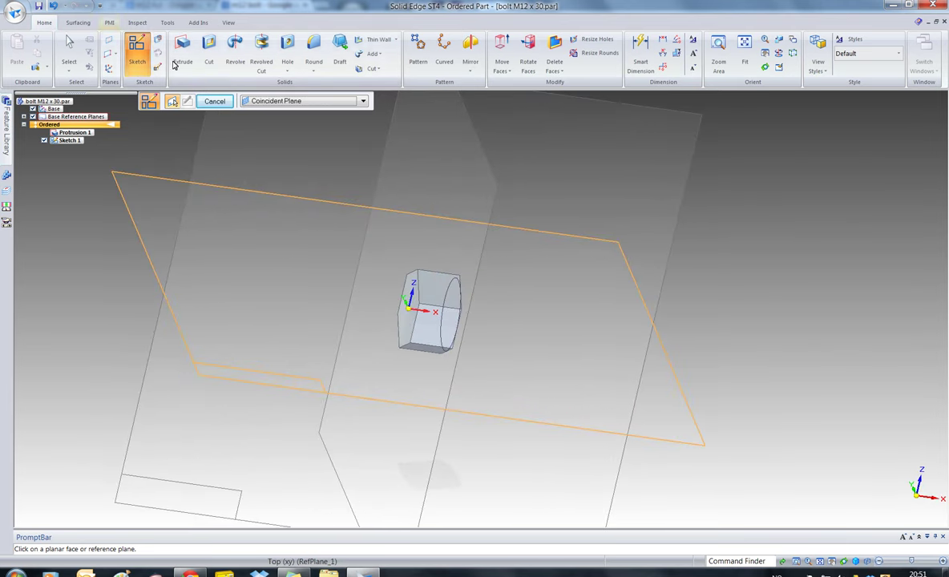
- Sketch a matching 17 mm circle centred on the origin on the opposite hexagonal face of the head
left_click(137, 50)
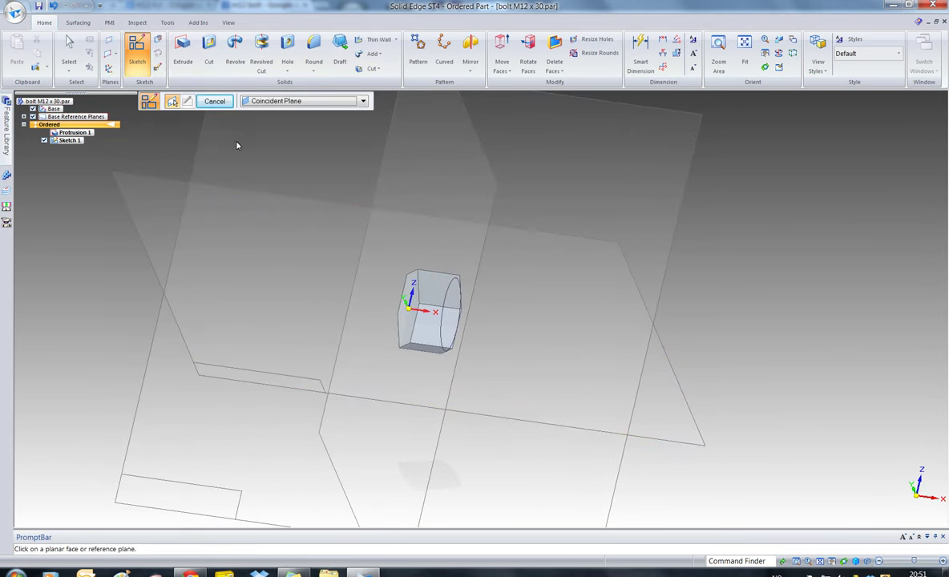
left_click(389, 321)
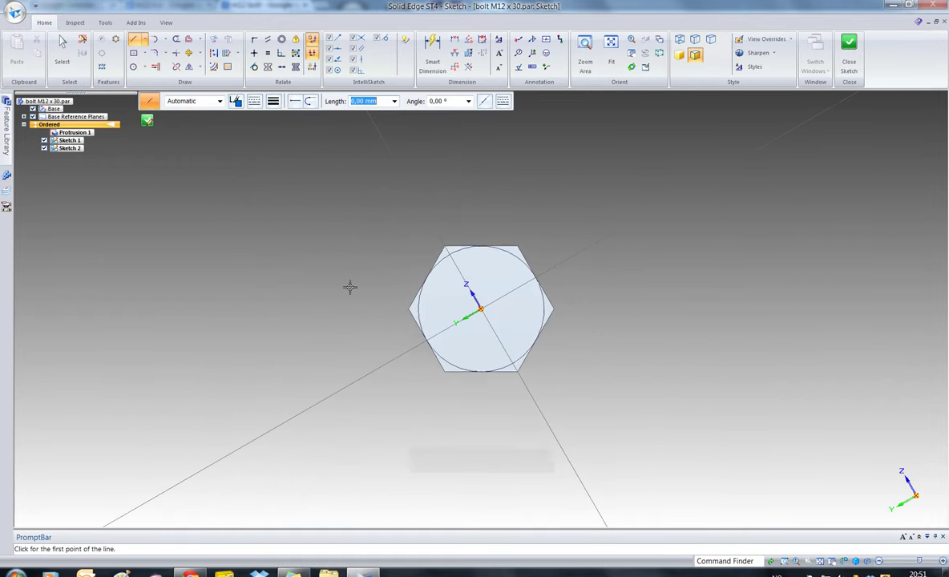
left_click(133, 66)
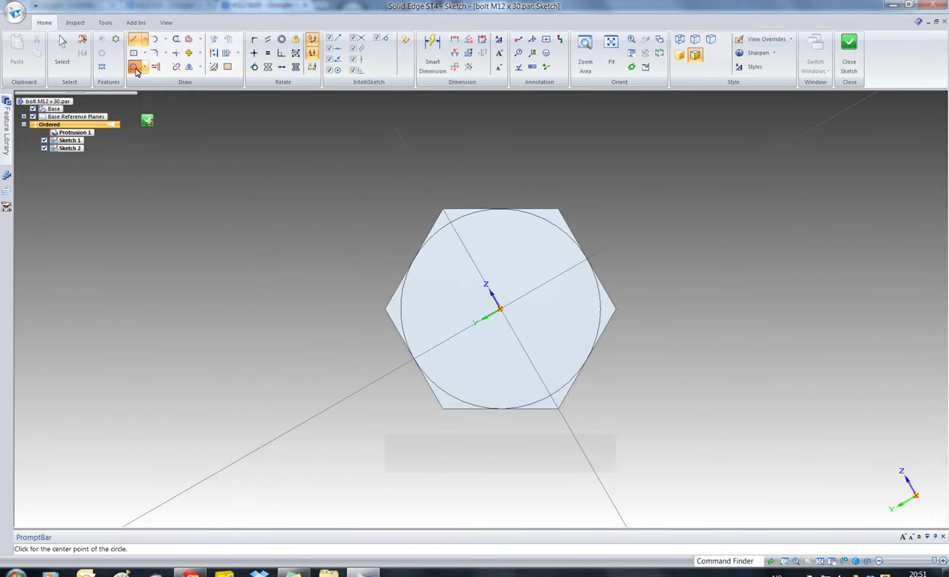
left_click(499, 308)
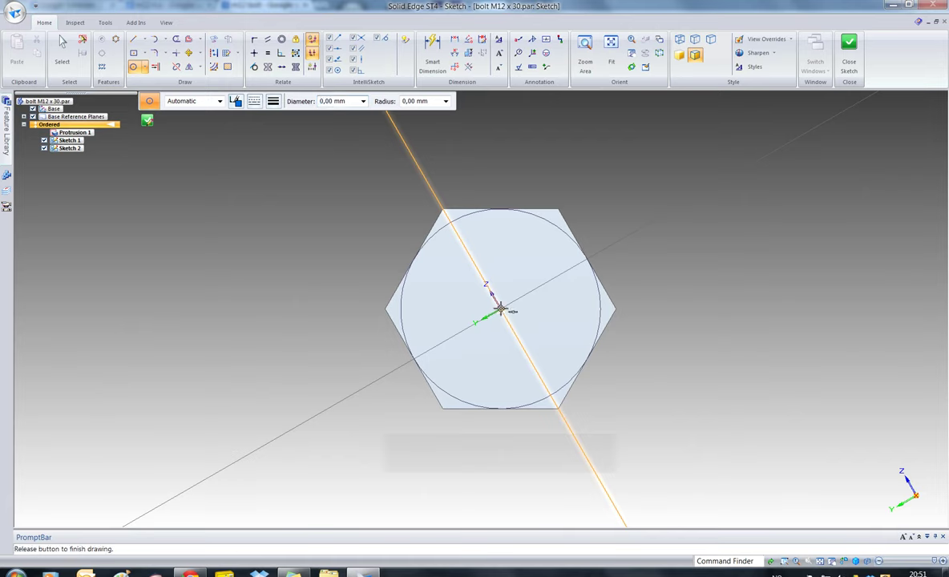
left_click(411, 269)
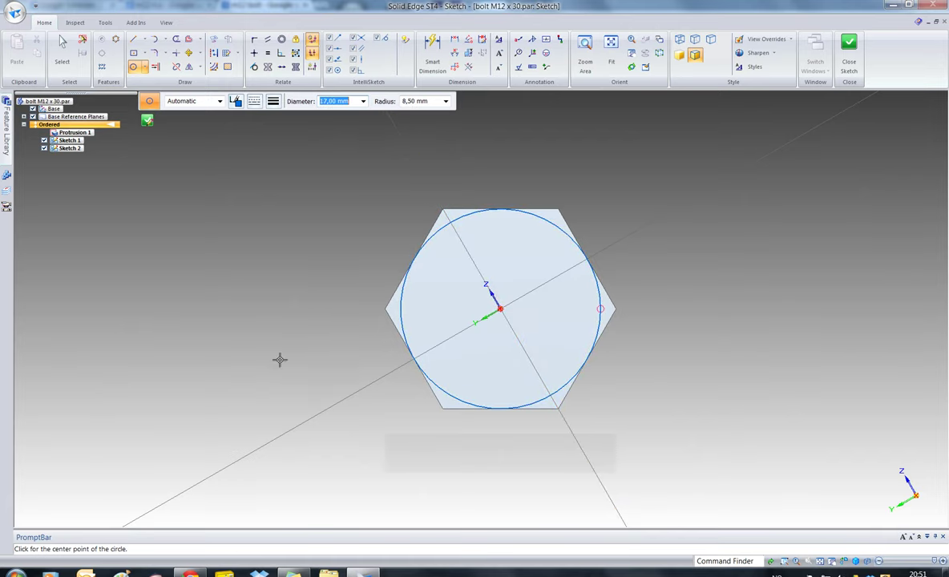
key("Escape")
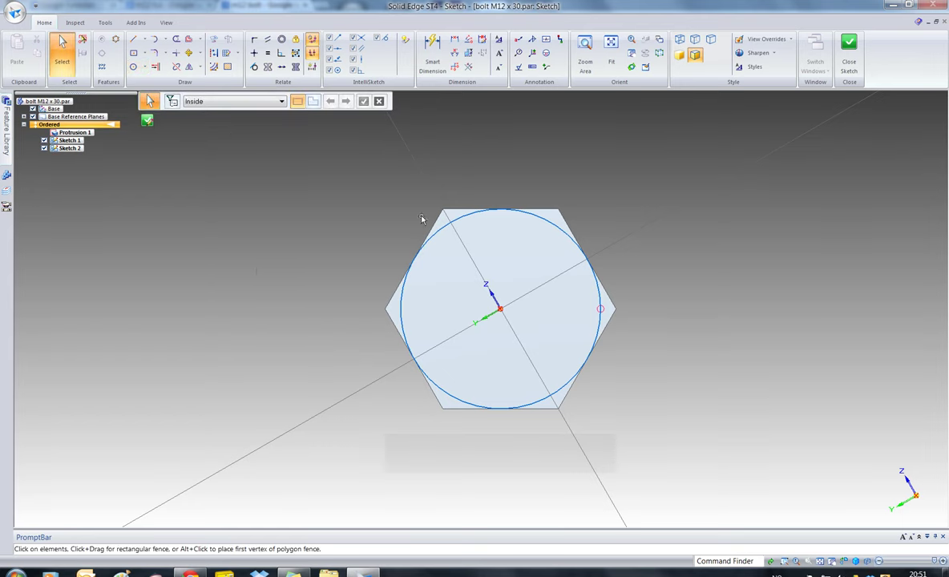
left_click(147, 120)
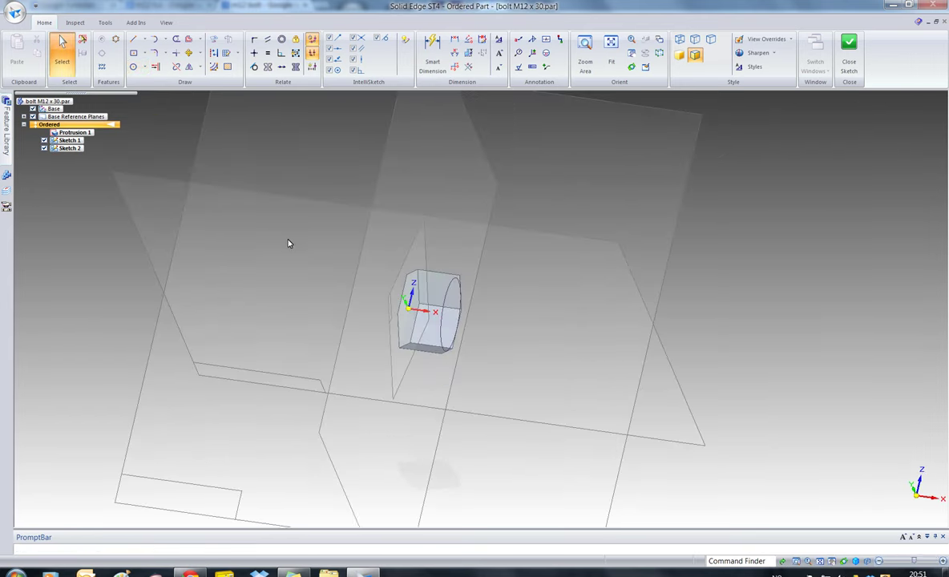
left_click(212, 102)
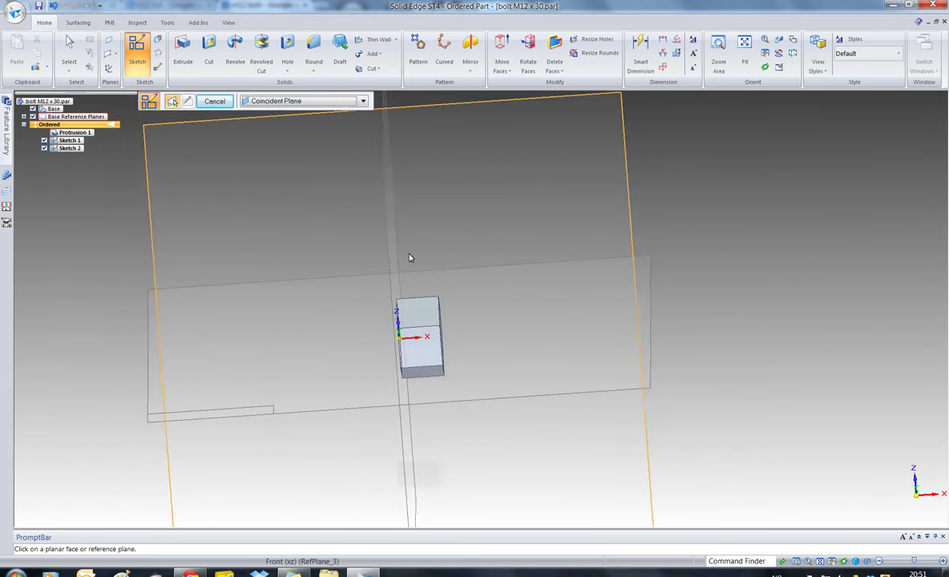
- Start a revolved cut on the front (xz) plane and sketch a slanted line about 3 mm long across the head's upper corner at the +X end
left_click(264, 58)
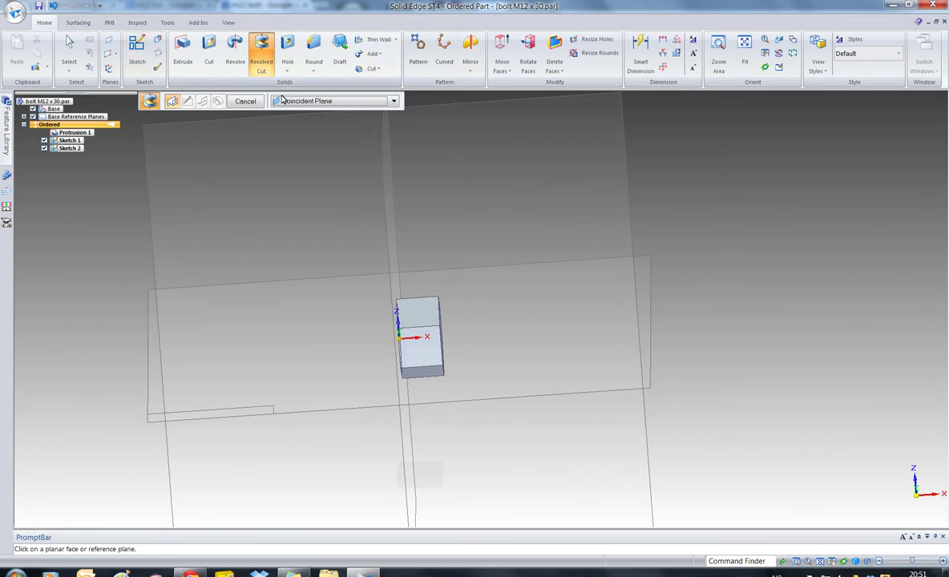
left_click(473, 196)
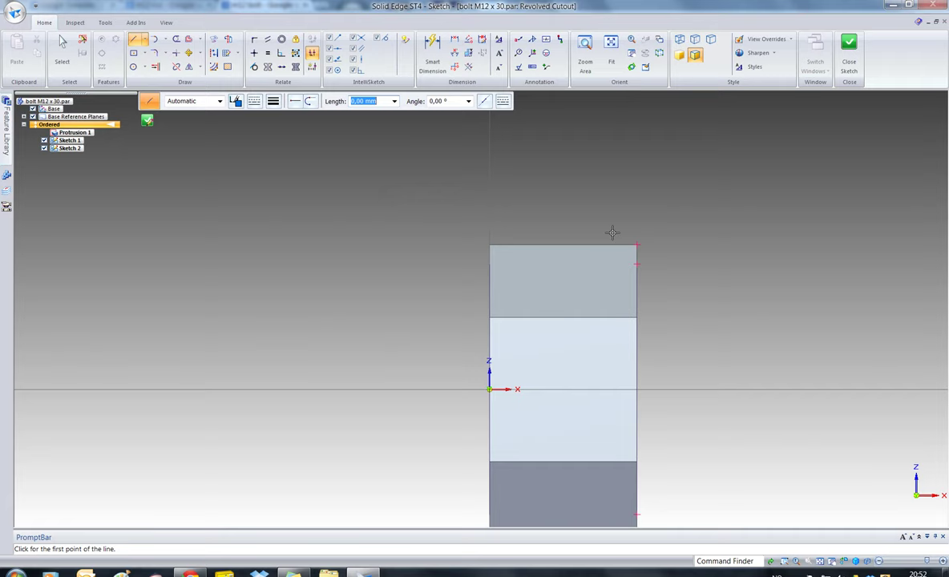
left_click(617, 238)
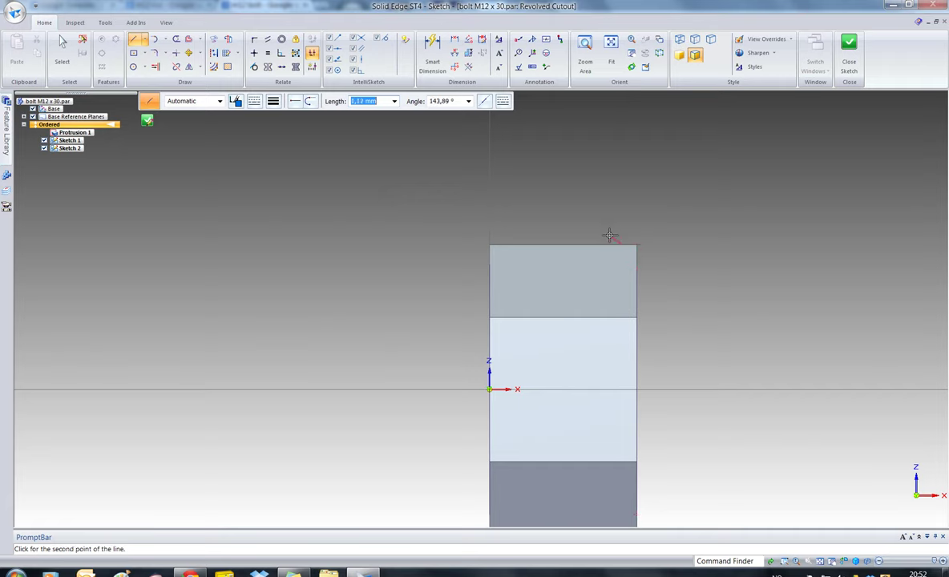
key("Escape")
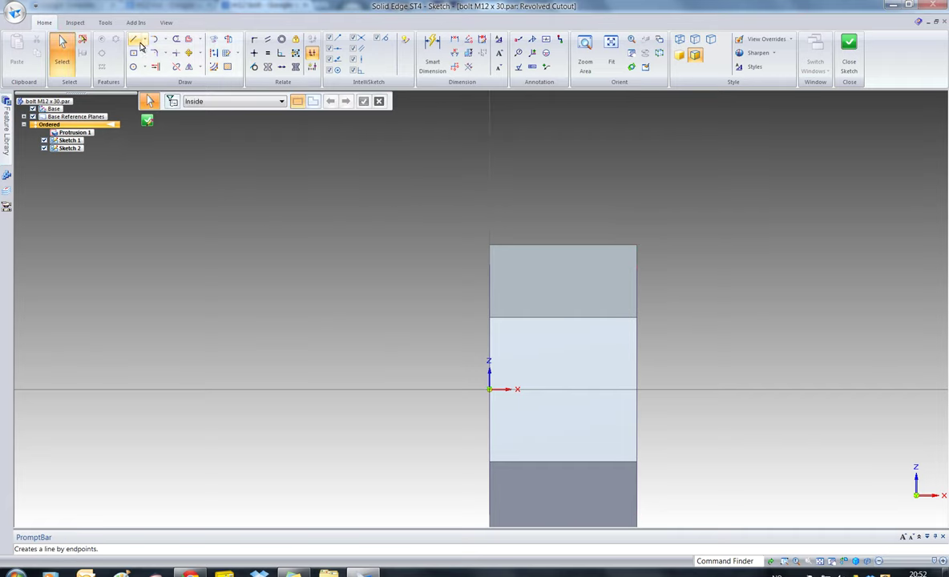
left_click(134, 41)
left_click(611, 232)
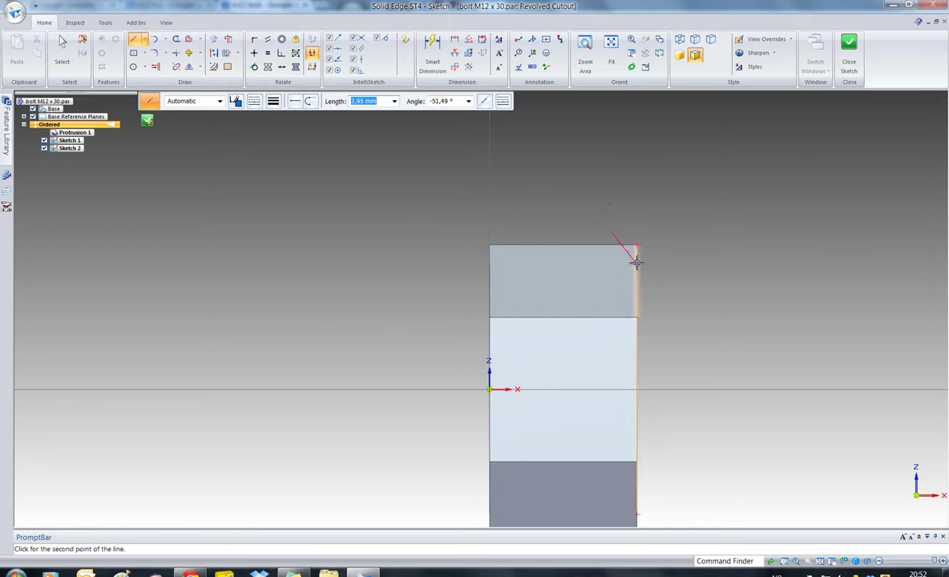
left_click(637, 264)
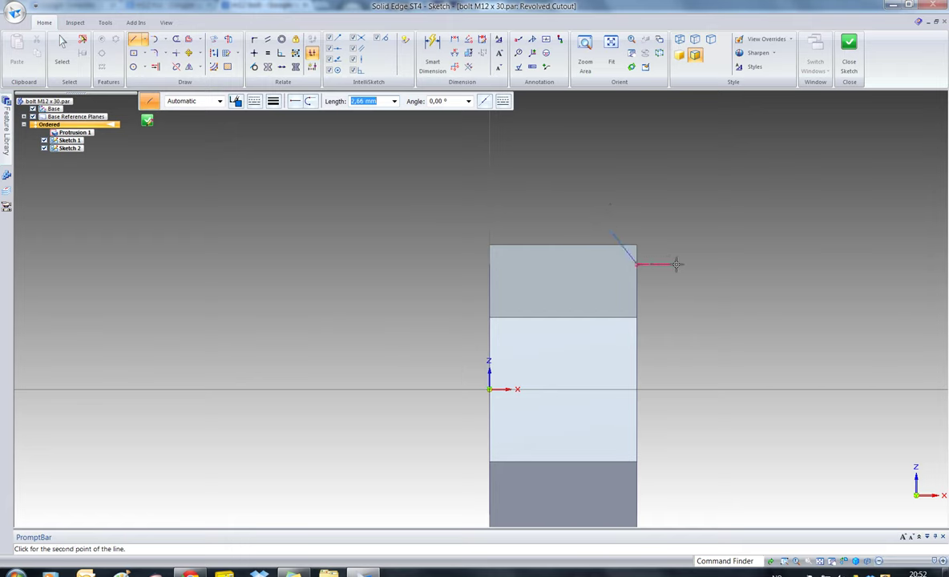
key("Escape")
scroll(673, 261, "up", 2)
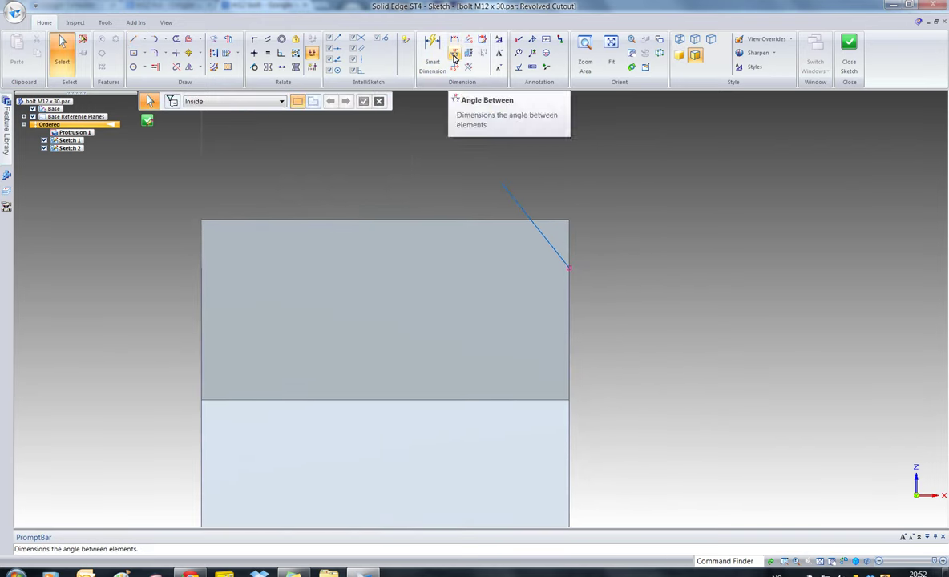
left_click(454, 57)
left_click(552, 236)
left_click(552, 220)
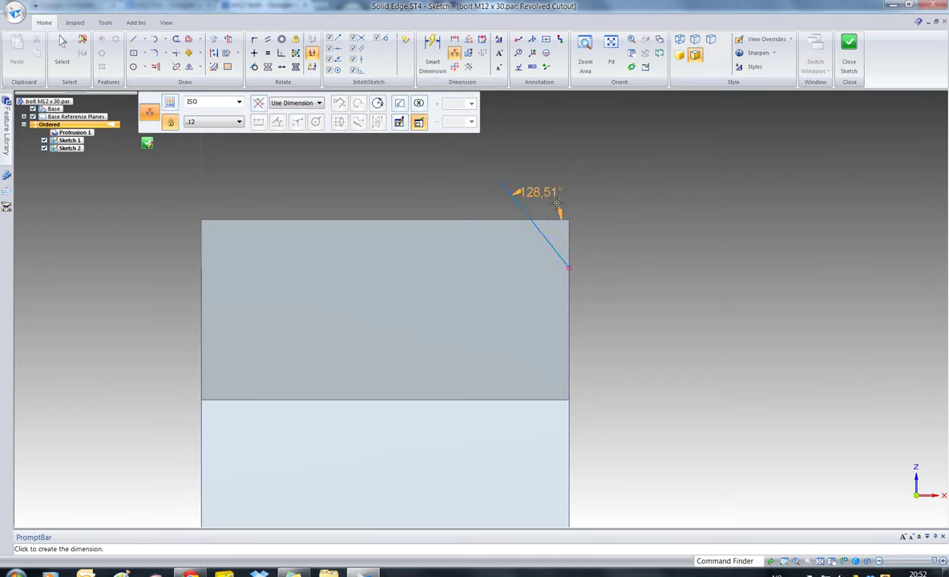
key("Escape")
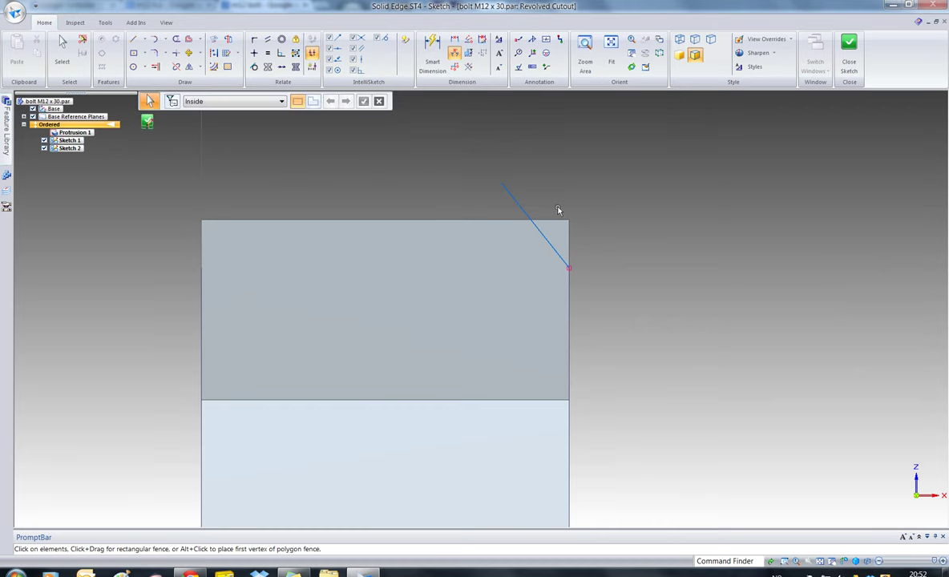
- Dimension the angle between the slanted line and the head's +X end face and set it to 30°
left_click(454, 52)
left_click(546, 238)
left_click(567, 234)
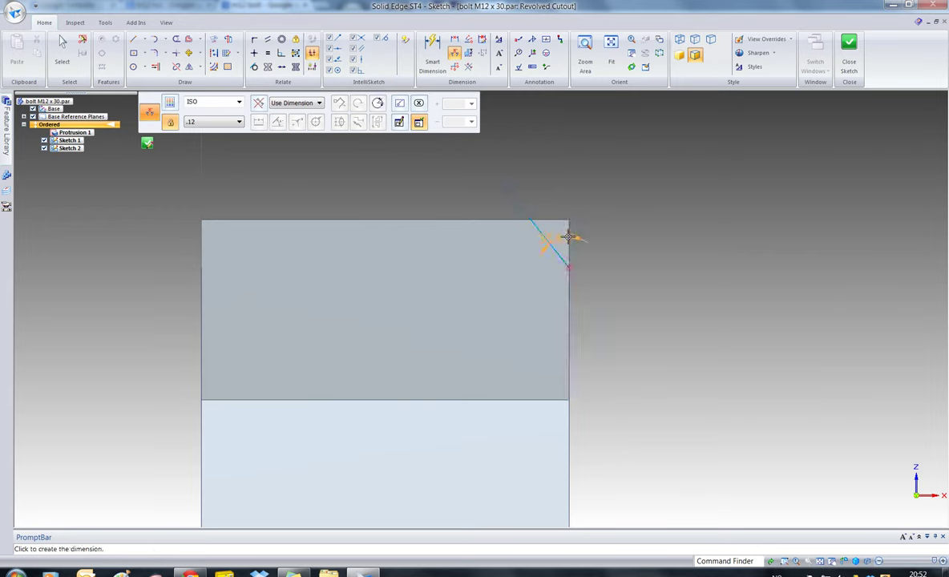
left_click(552, 196)
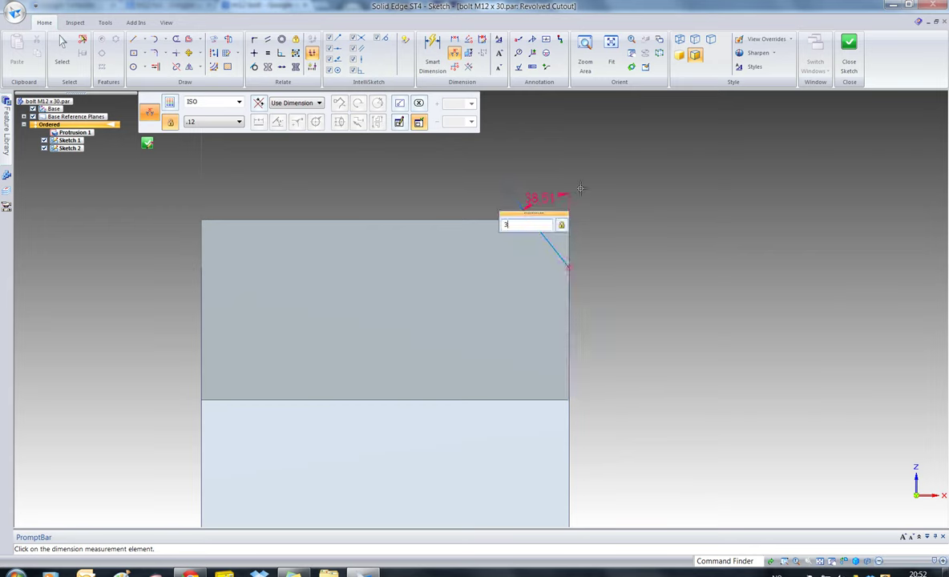
type("30")
key("Return")
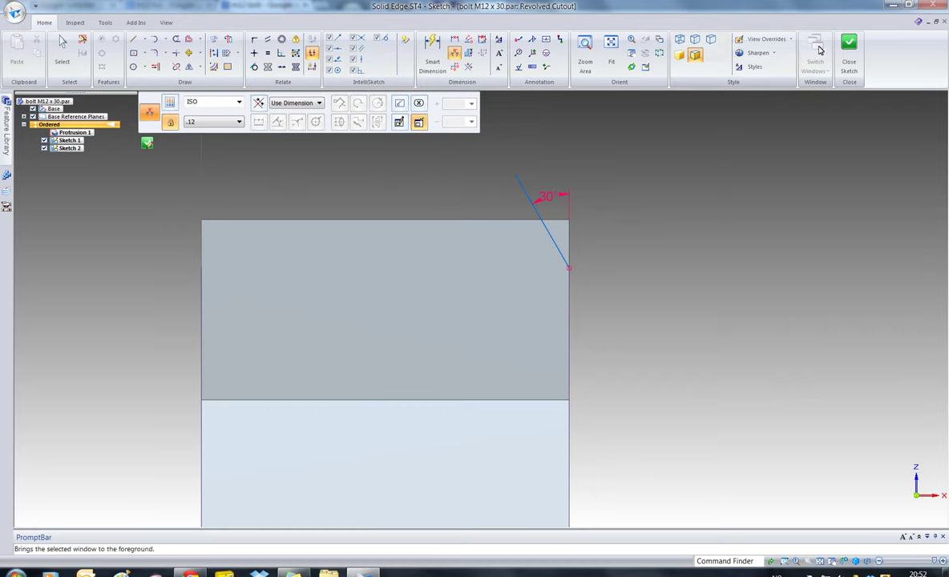
- Define the horizontal line through the origin as axis of revolution and revolve the cut a full turn, removing material outside the slanted line
left_click(848, 48)
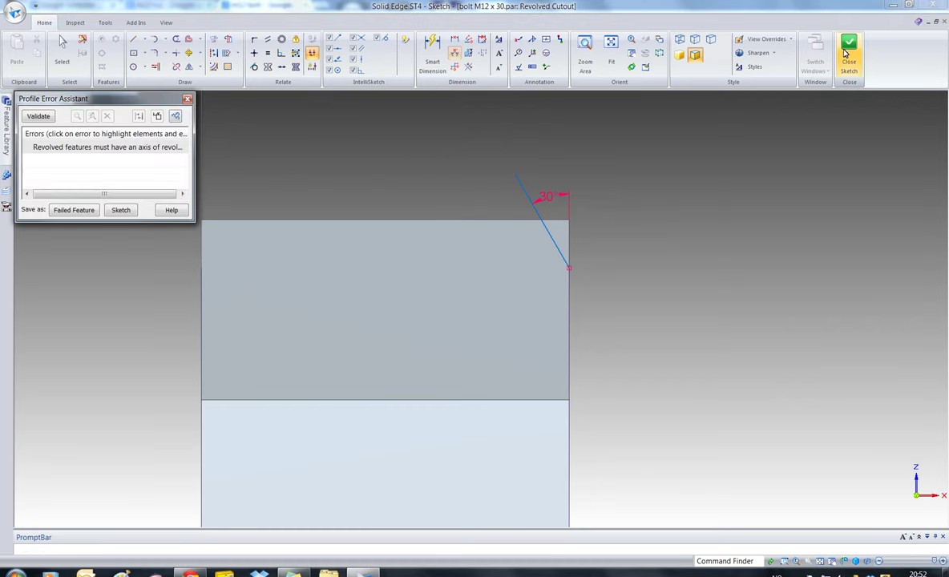
left_click(187, 100)
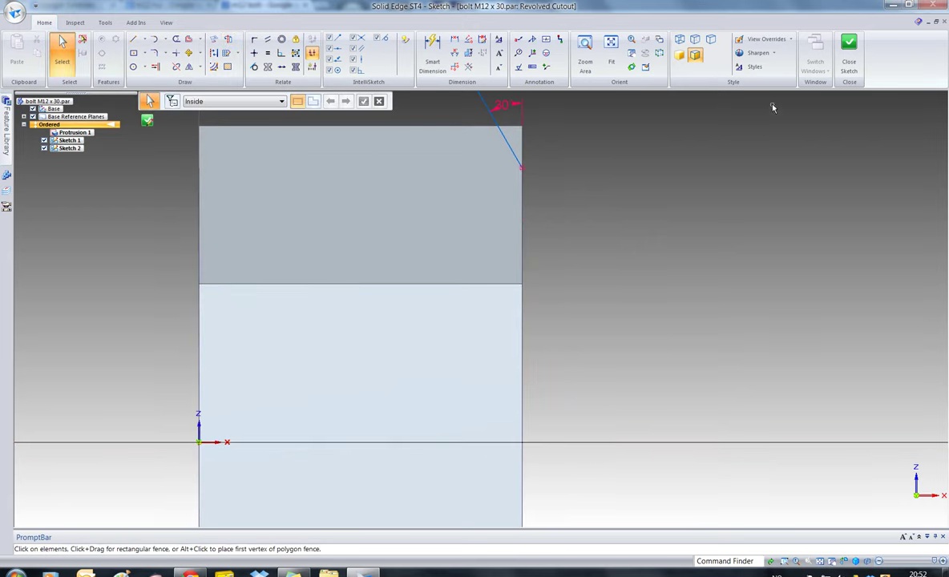
left_click(850, 44)
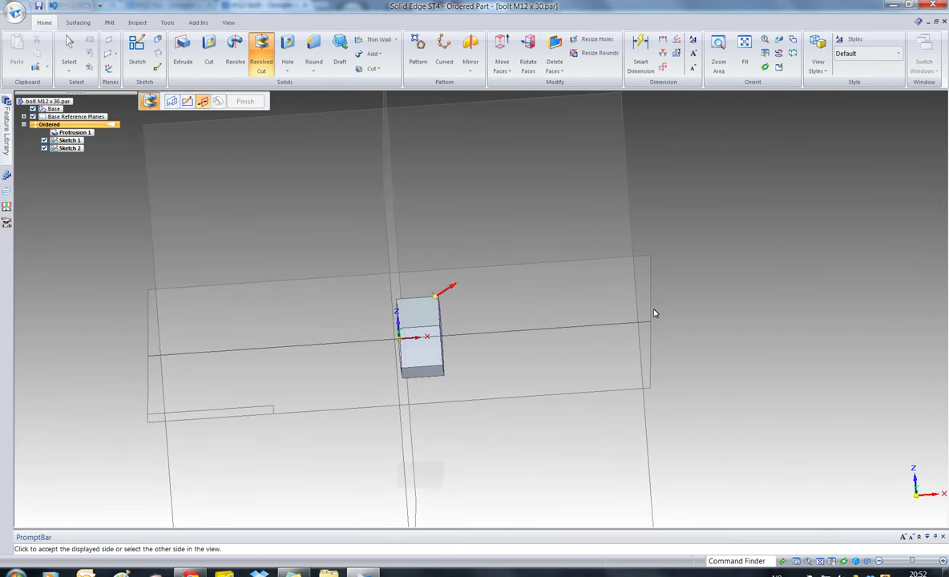
left_click(653, 312)
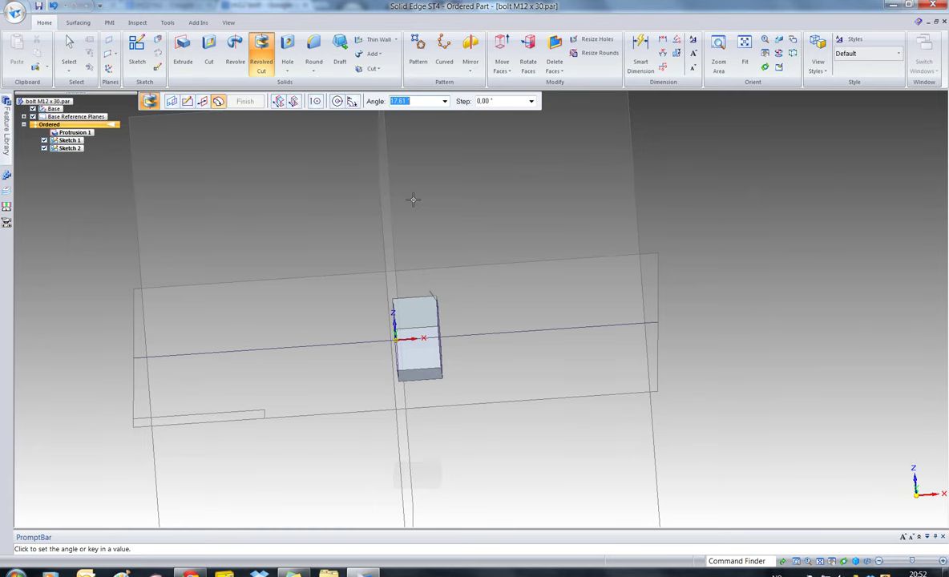
type("30")
key("Return")
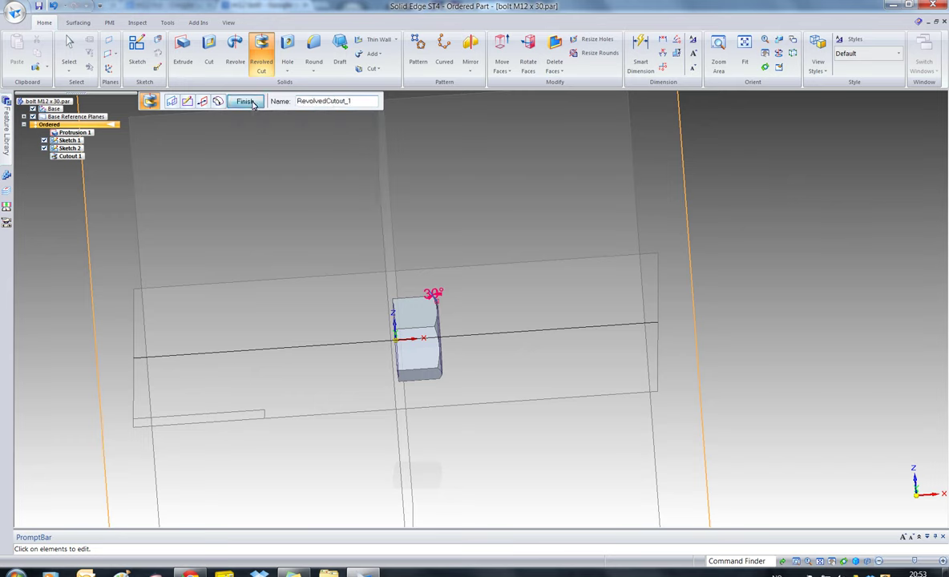
left_click(247, 103)
- Start a second revolved cut on the front (xz) plane and sketch a slanted line across the head's upper corner at the origin end
middle_click_drag(609, 329, 496, 151)
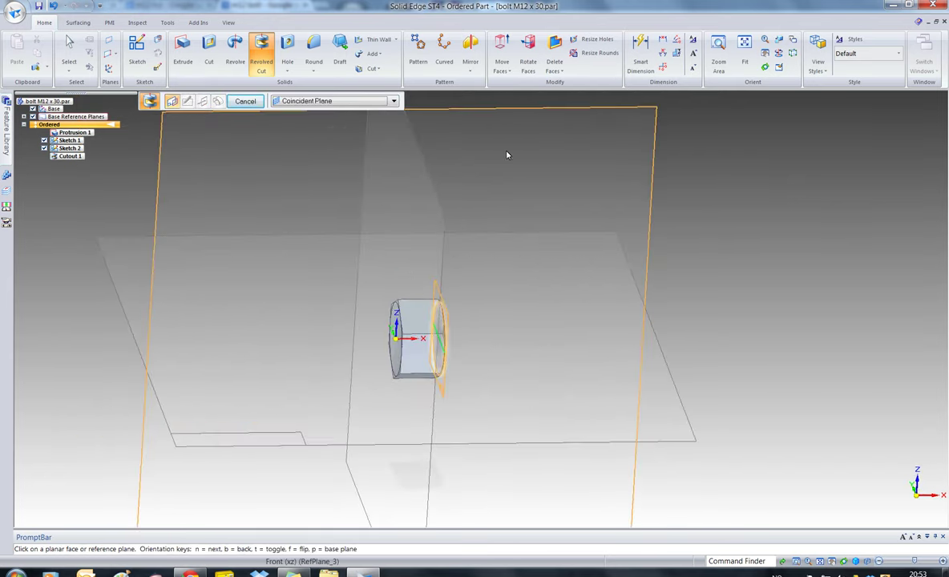
left_click(277, 48)
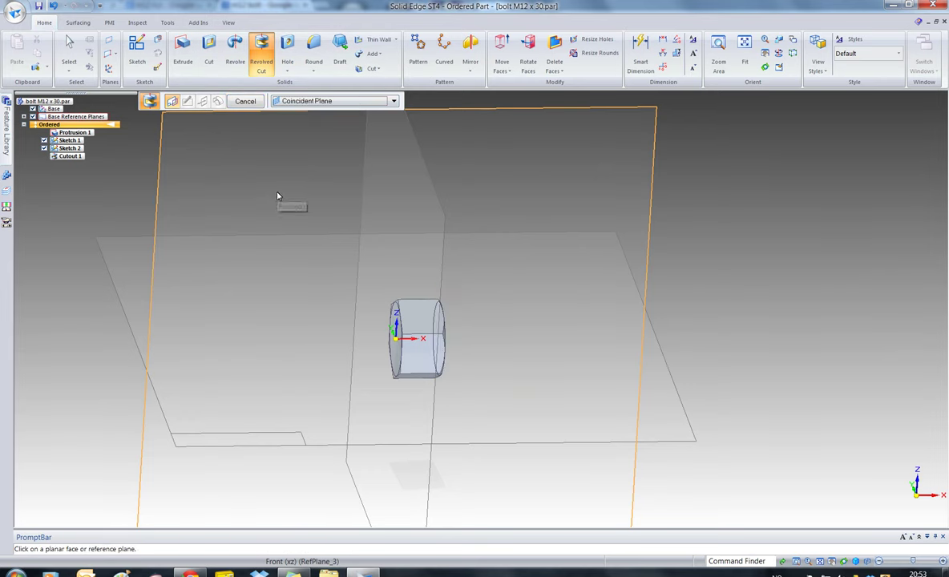
left_click(260, 50)
left_click(241, 193)
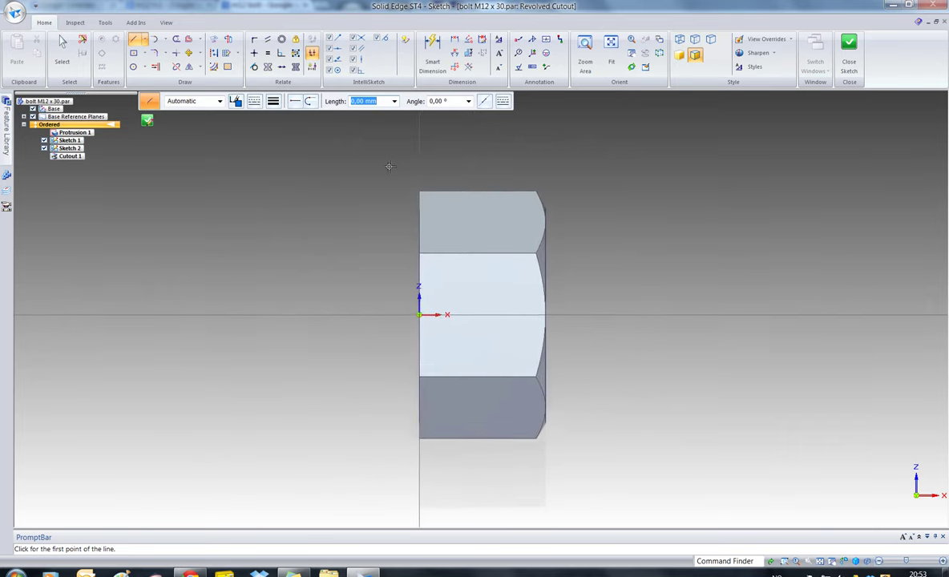
left_click(442, 170)
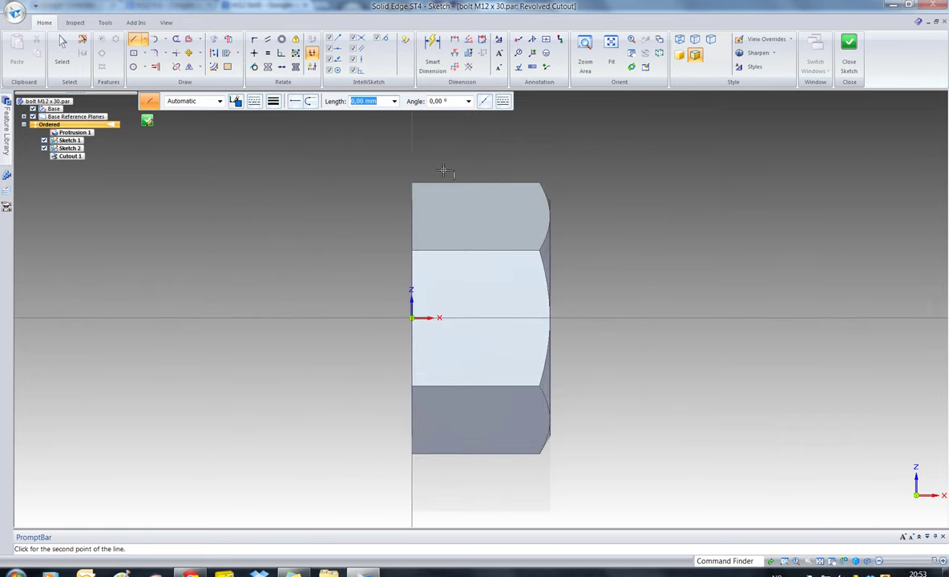
left_click(411, 200)
key("Escape")
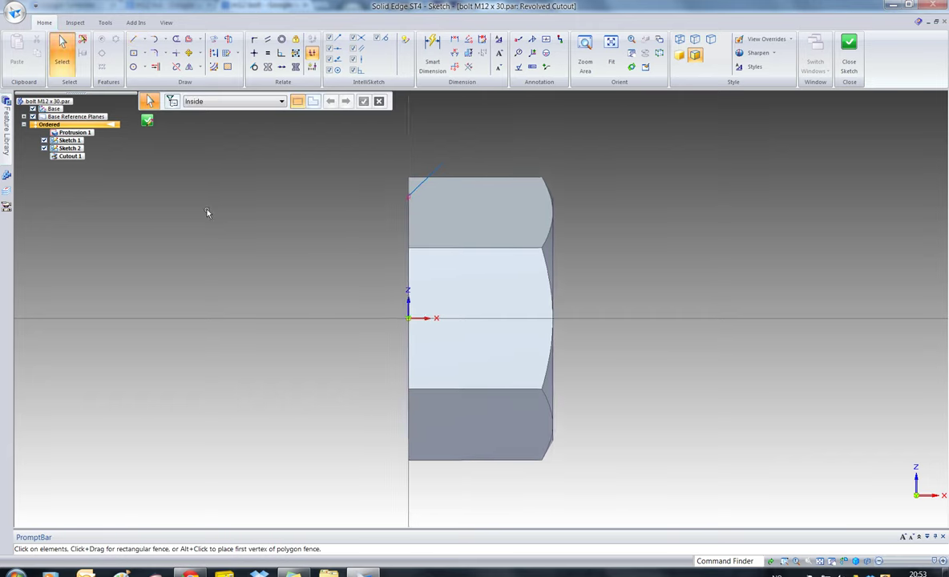
- Dimension the angle between the new slanted line and the head's face at the origin and set it to 30°
left_click(455, 54)
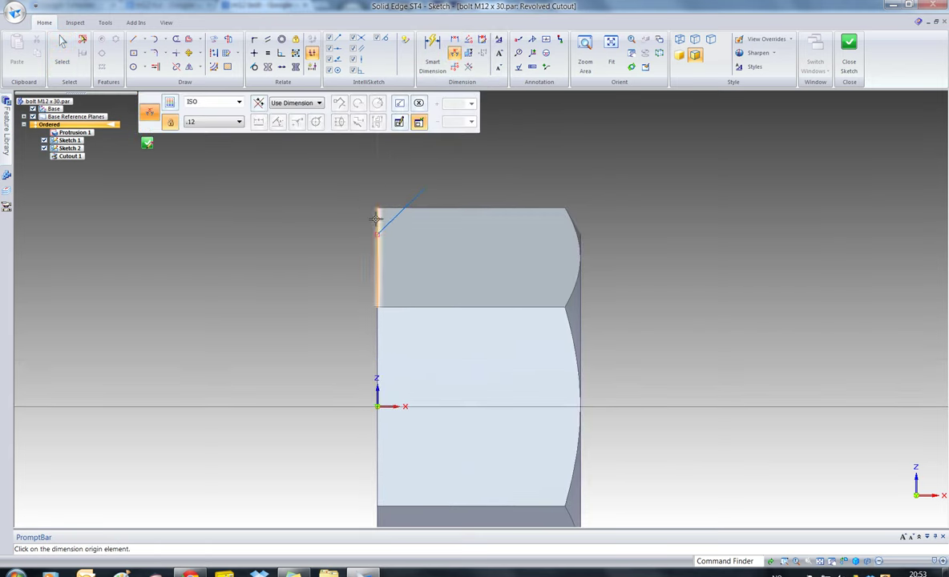
left_click(377, 217)
left_click(395, 217)
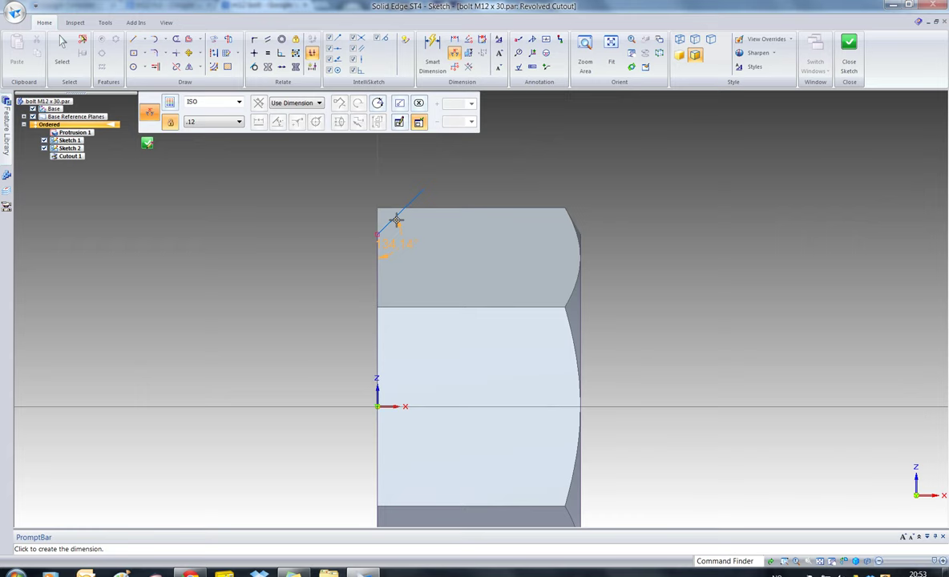
left_click(407, 175)
type("45")
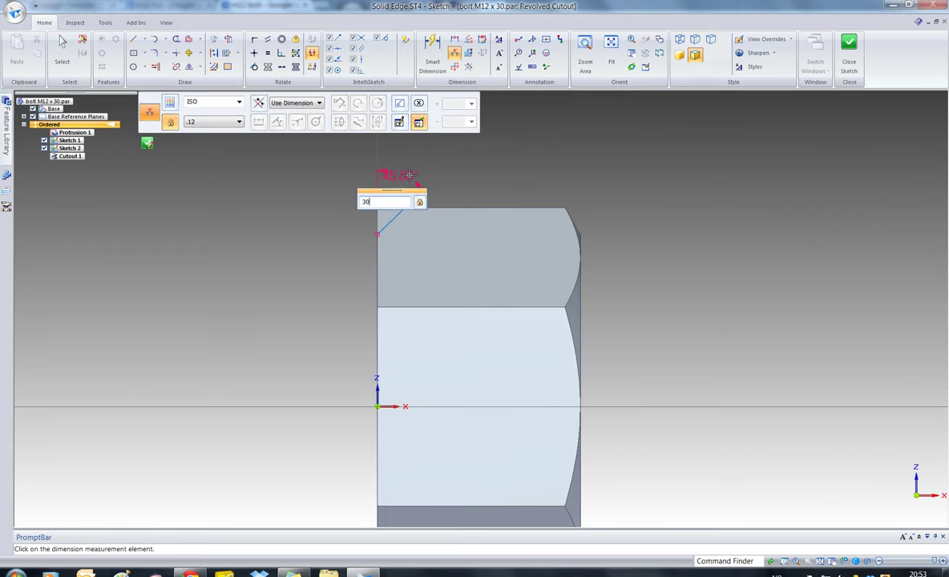
key("Return")
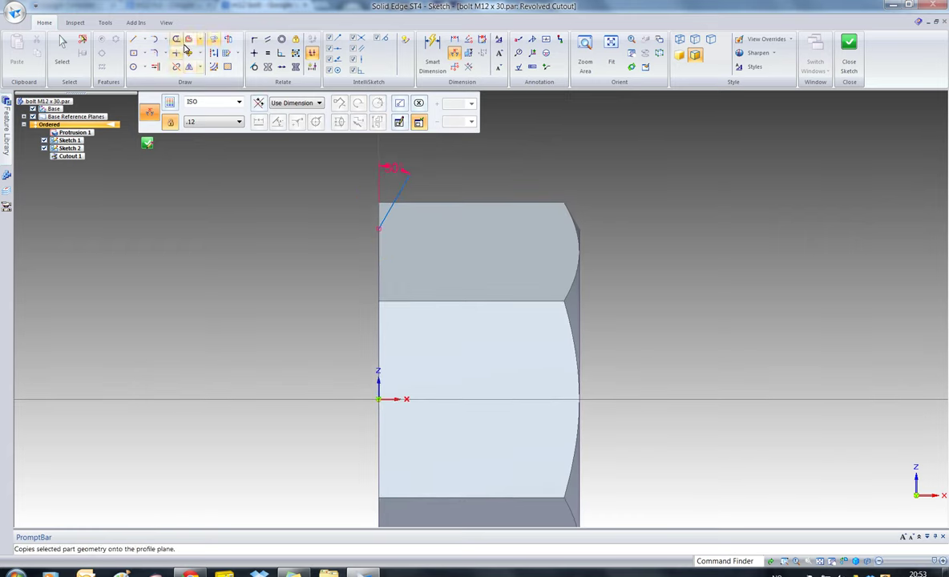
- Set the horizontal line through the origin as axis of revolution and complete the second cut with a full turn on the outer side
left_click(228, 39)
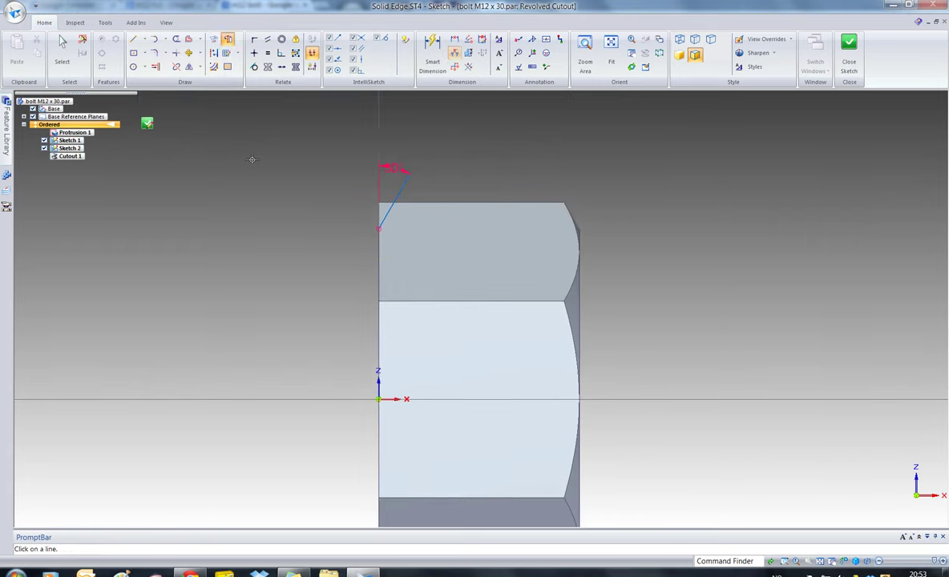
left_click(295, 398)
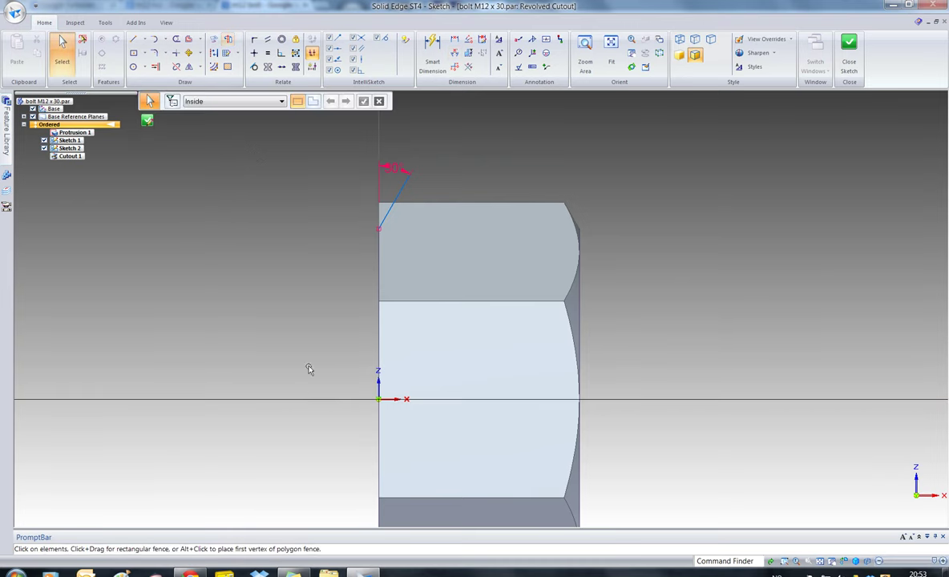
left_click(857, 61)
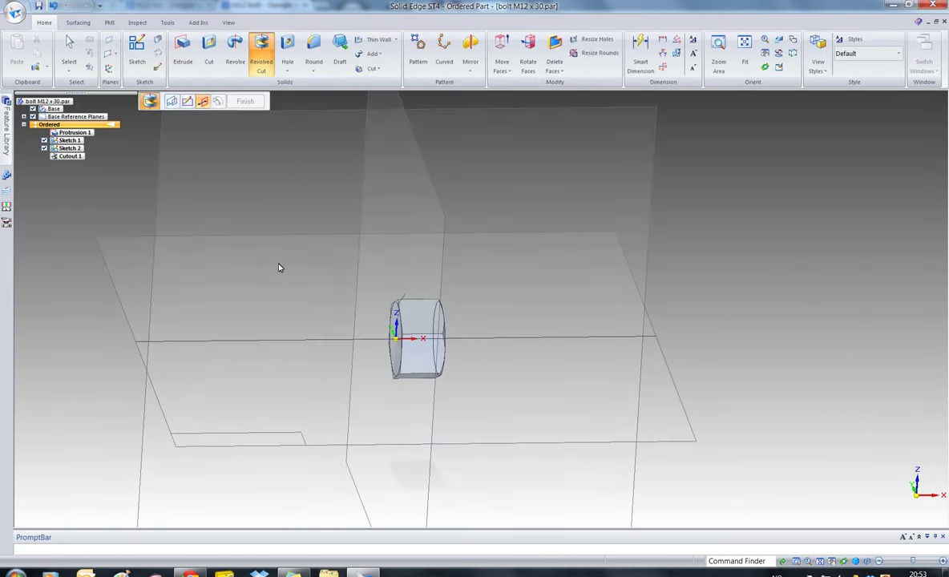
left_click(277, 265)
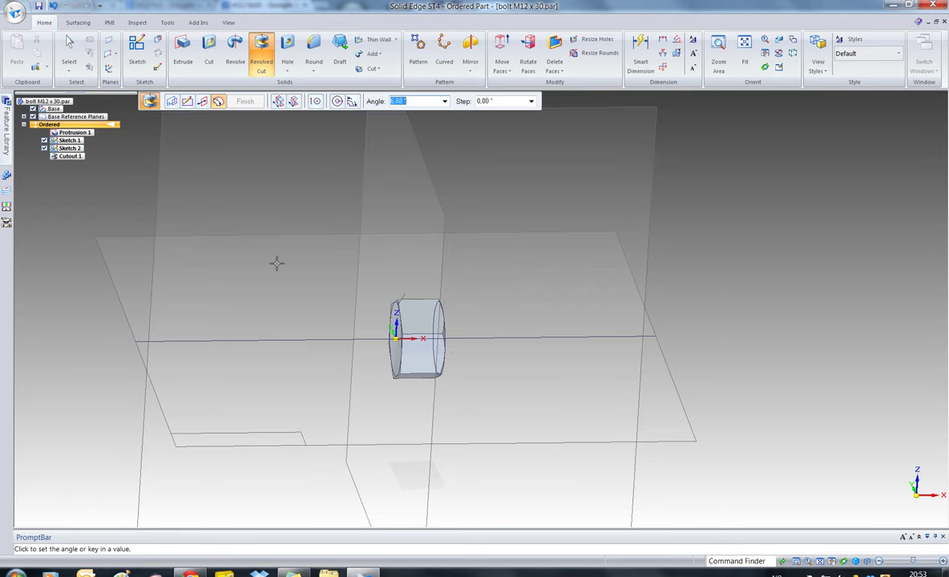
left_click(337, 101)
left_click(251, 100)
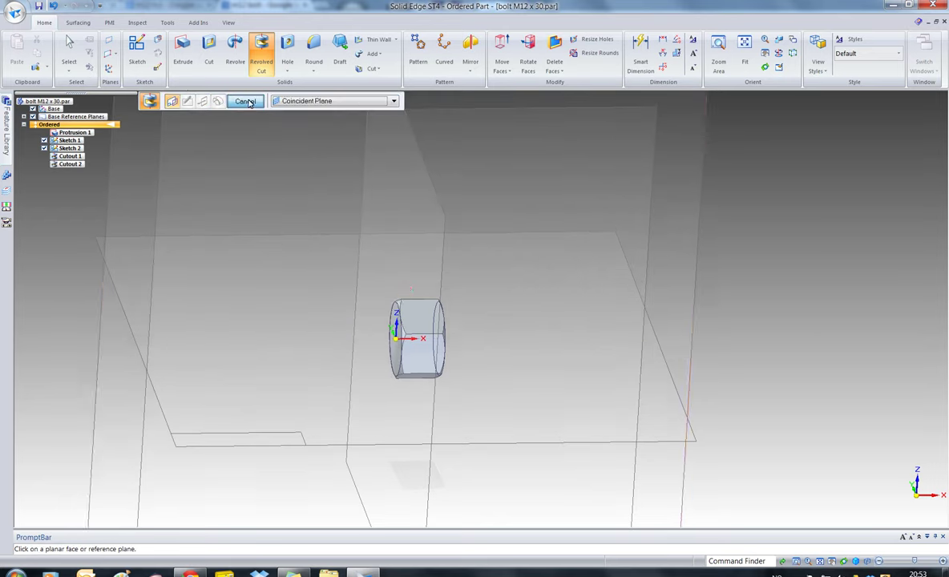
key("Escape")
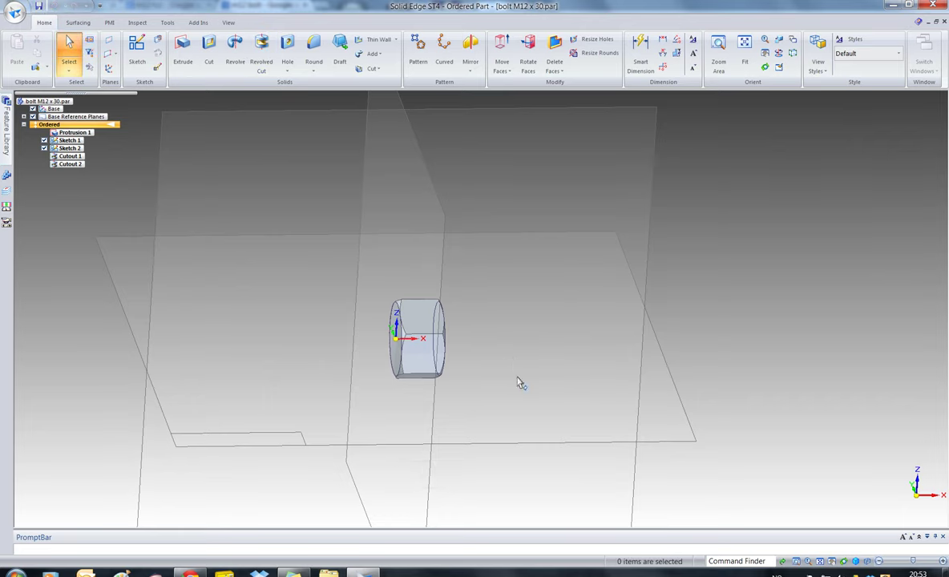
- Start an extrusion on the head's flat face at the origin and sketch a 12 mm diameter circle centred on the origin
scroll(489, 383, "up", 5)
scroll(493, 385, "down", 5)
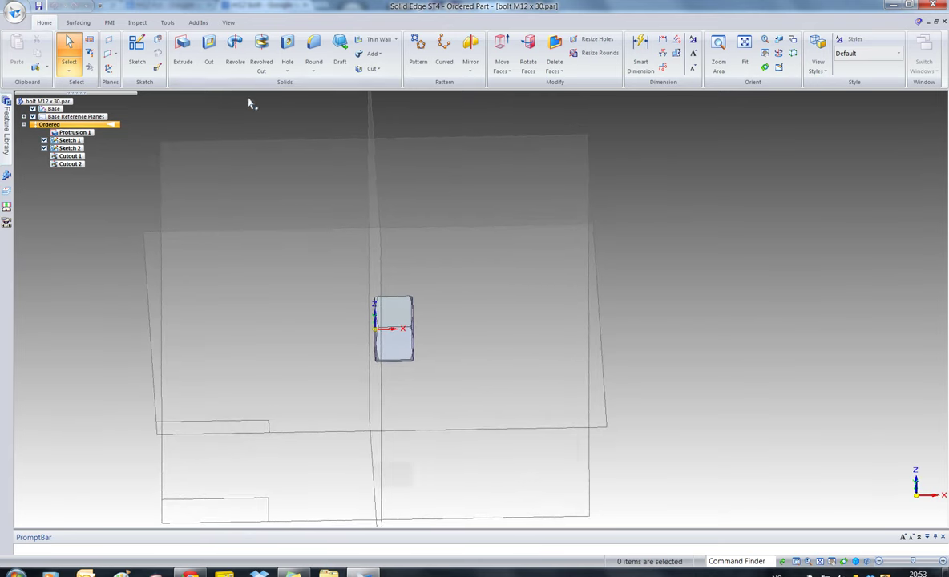
left_click(183, 50)
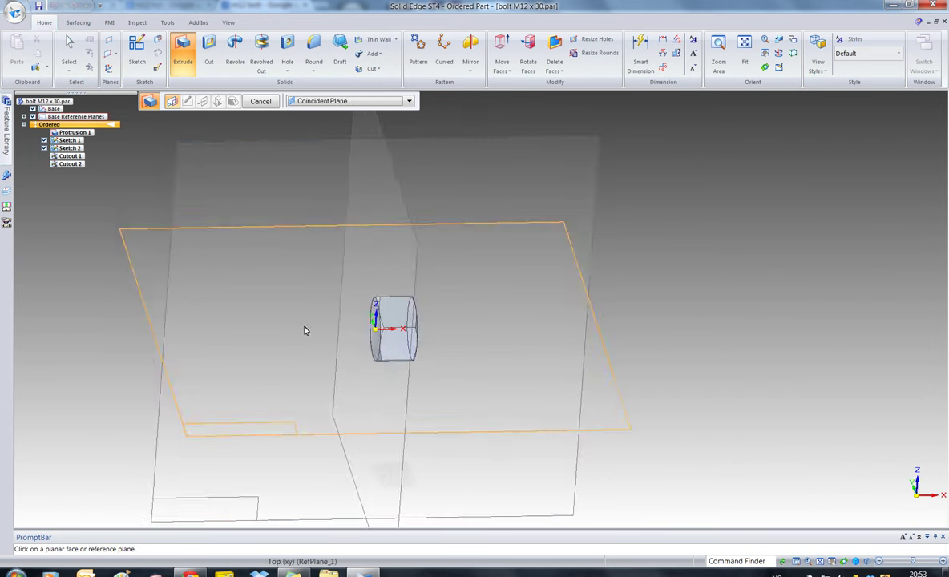
left_click(373, 337)
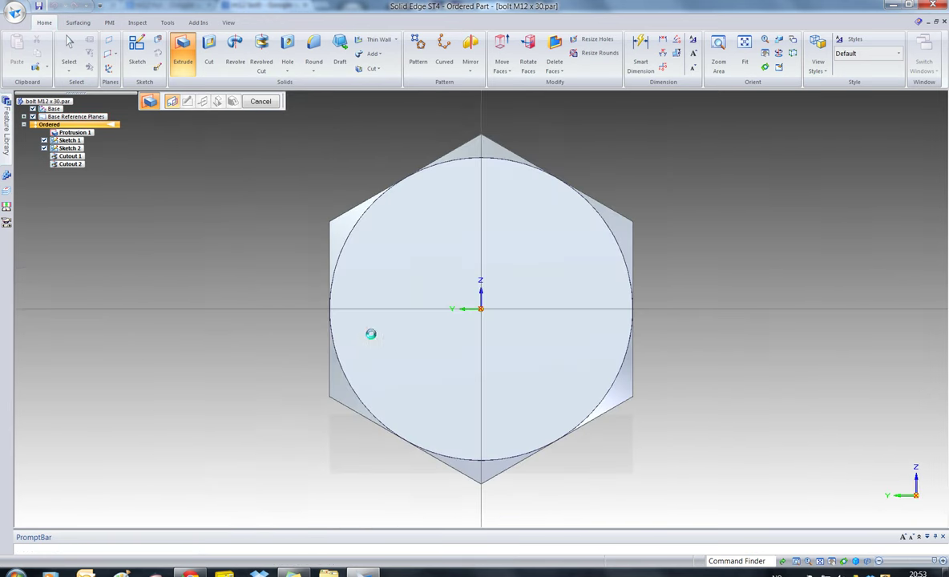
left_click(133, 67)
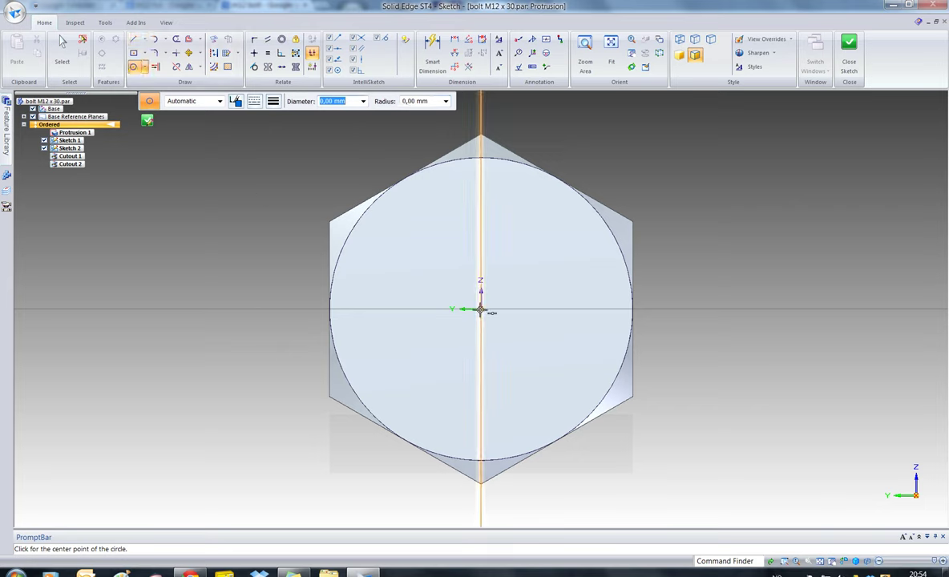
left_click(480, 309)
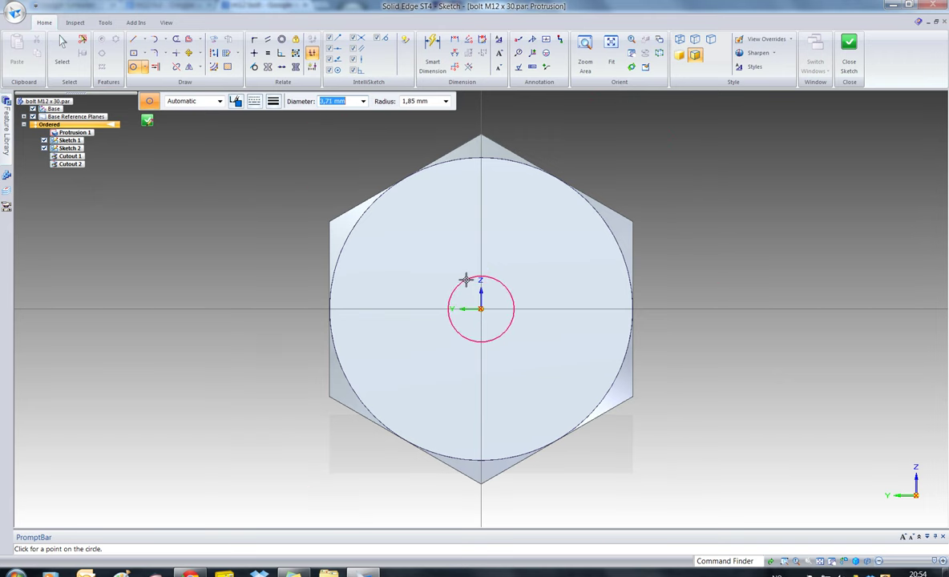
type("12")
key("Return")
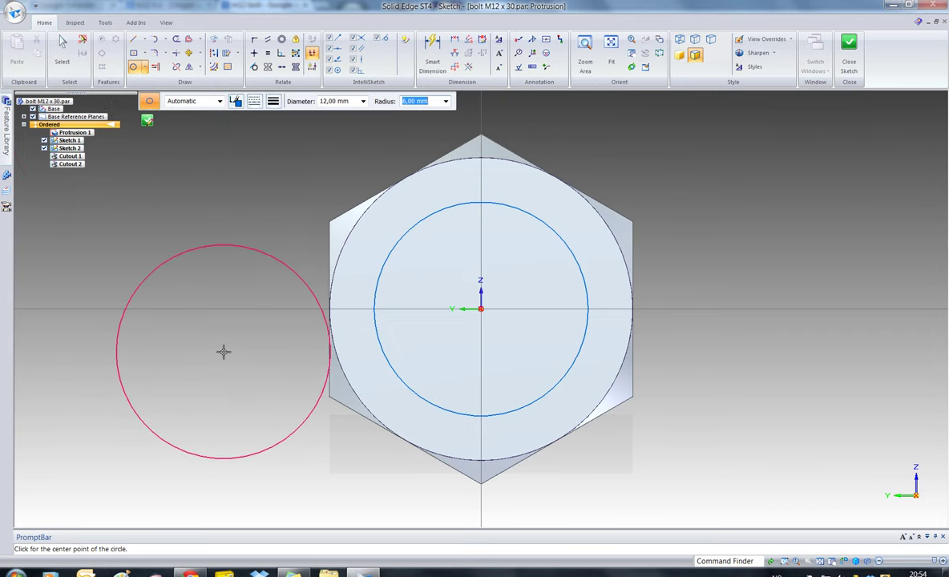
key("Escape")
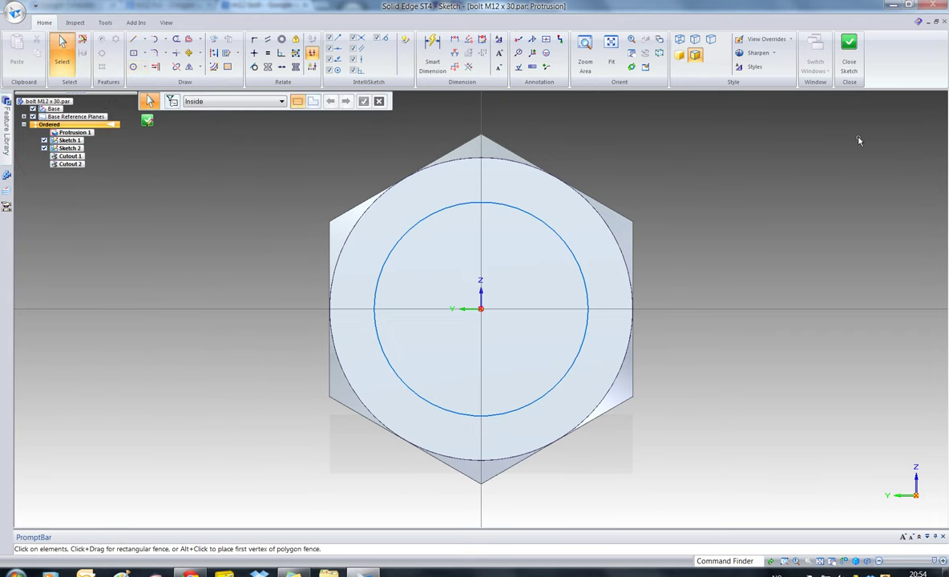
- Extrude the circle 30 mm away from the head as the bolt's shank, and save the part
left_click(850, 62)
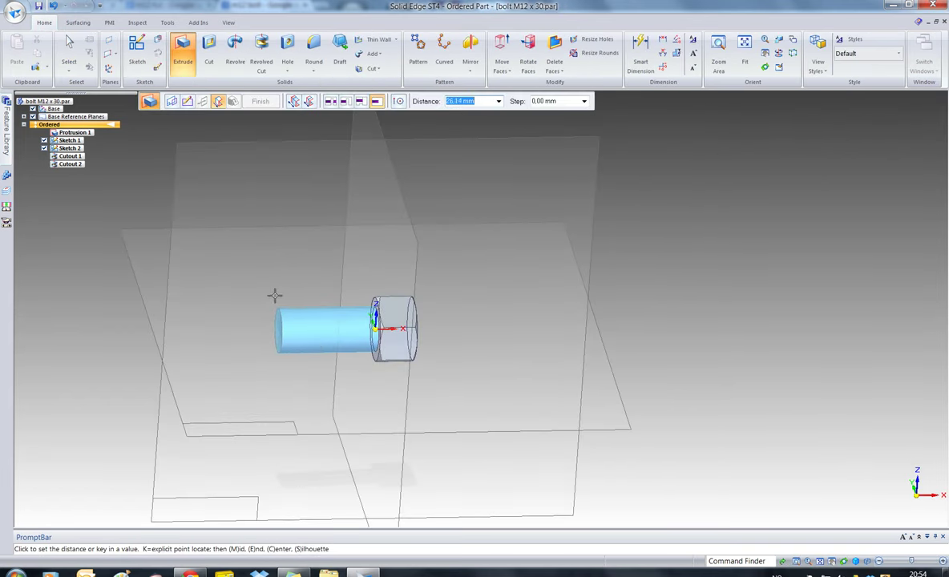
type("30")
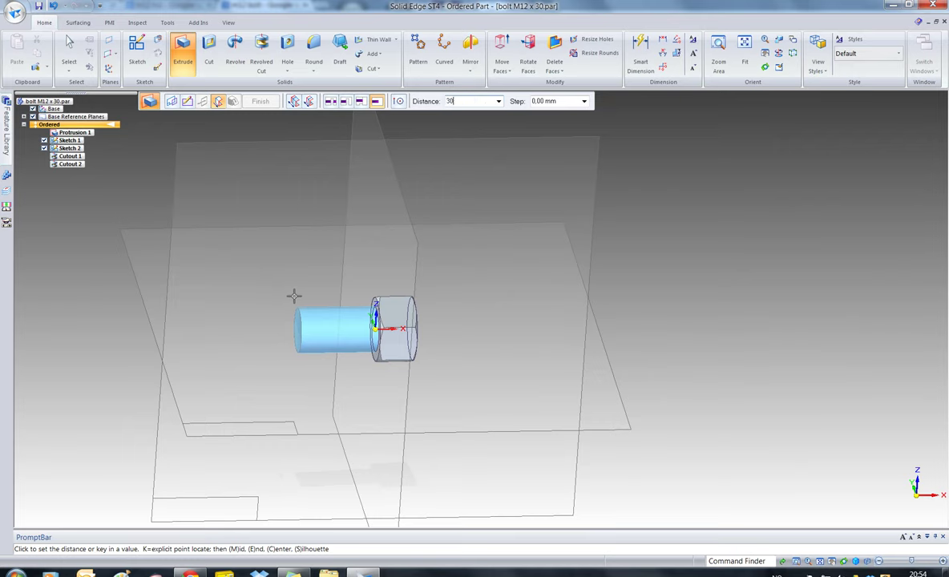
key("Return")
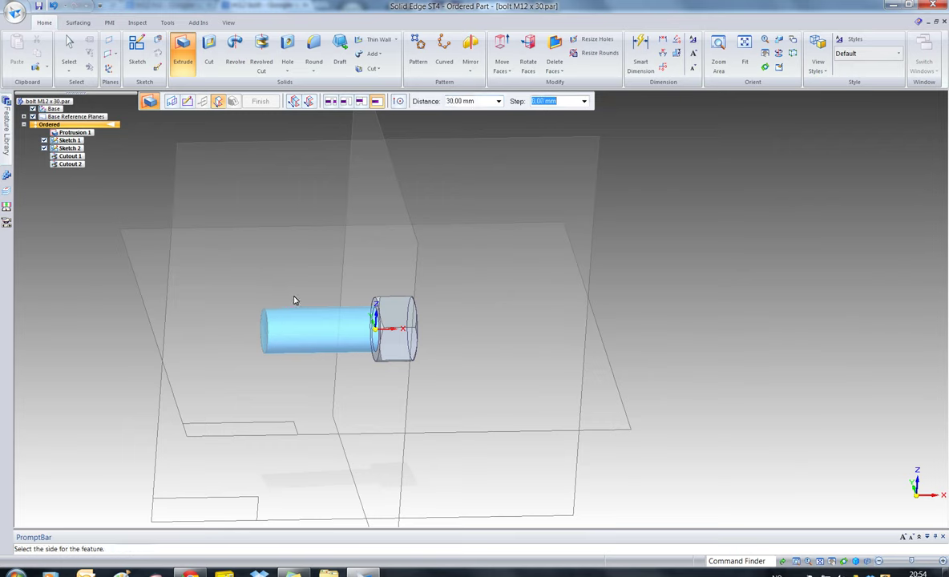
left_click(217, 321)
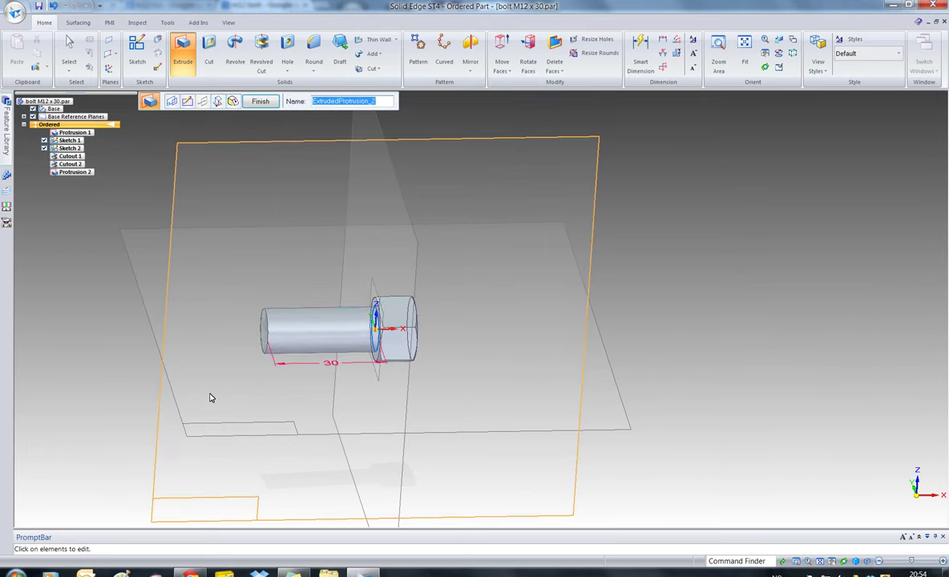
left_click(261, 101)
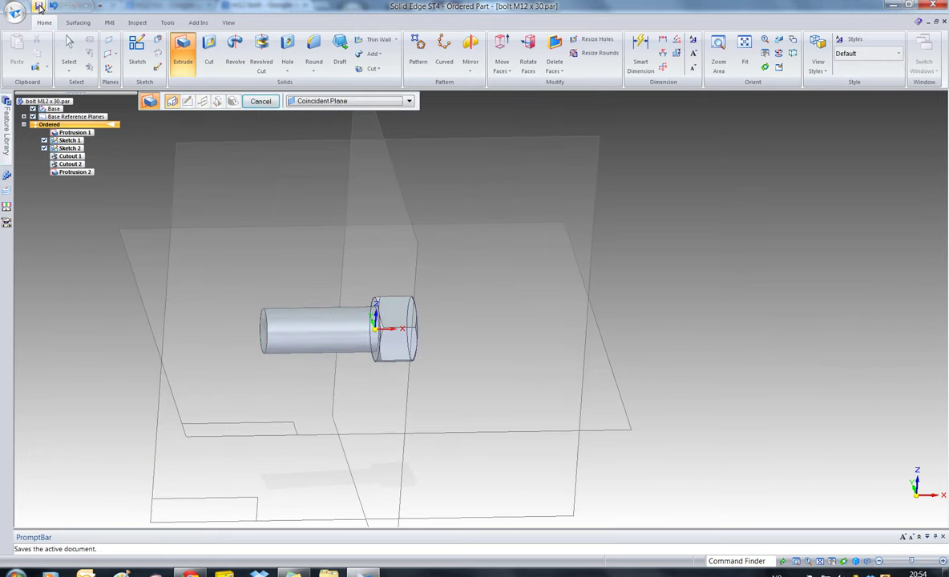
left_click(68, 50)
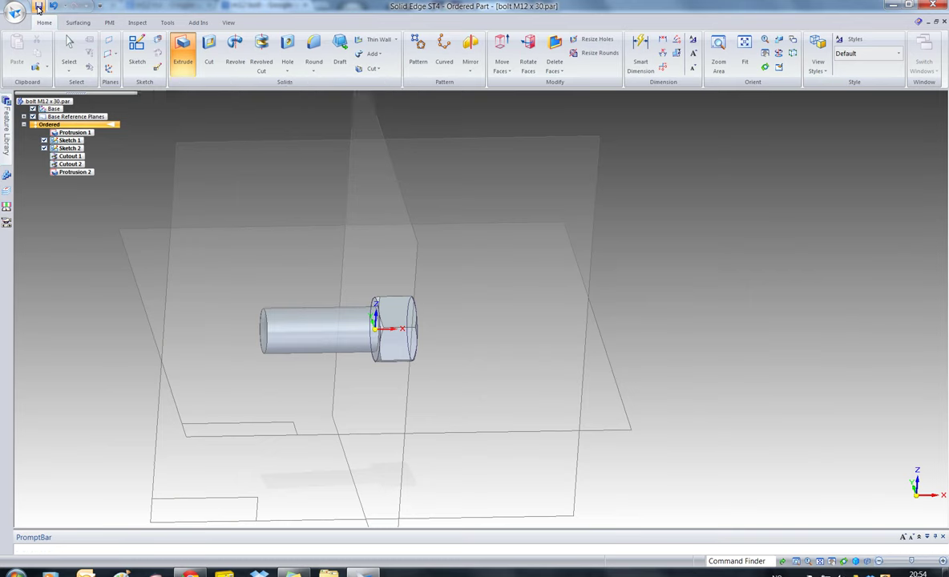
- Chamfer the circular edge at the shank's free end with a 0.20 mm setback
left_click(313, 71)
left_click(323, 103)
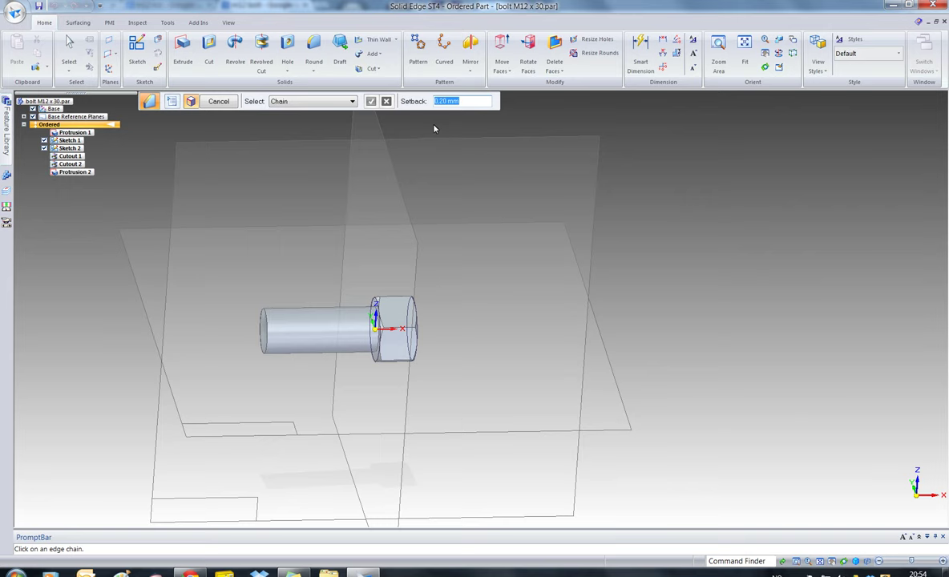
left_click(262, 316)
left_click(371, 103)
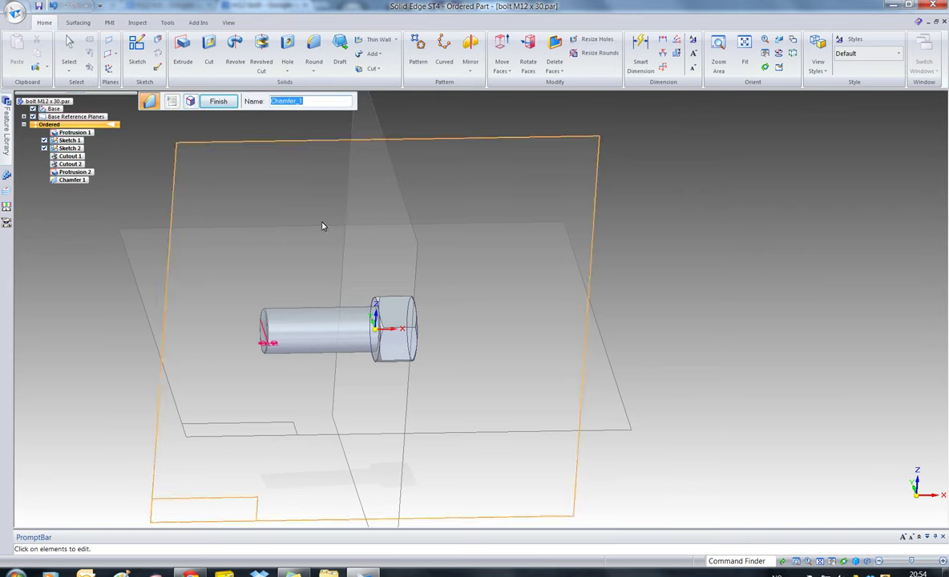
left_click(219, 102)
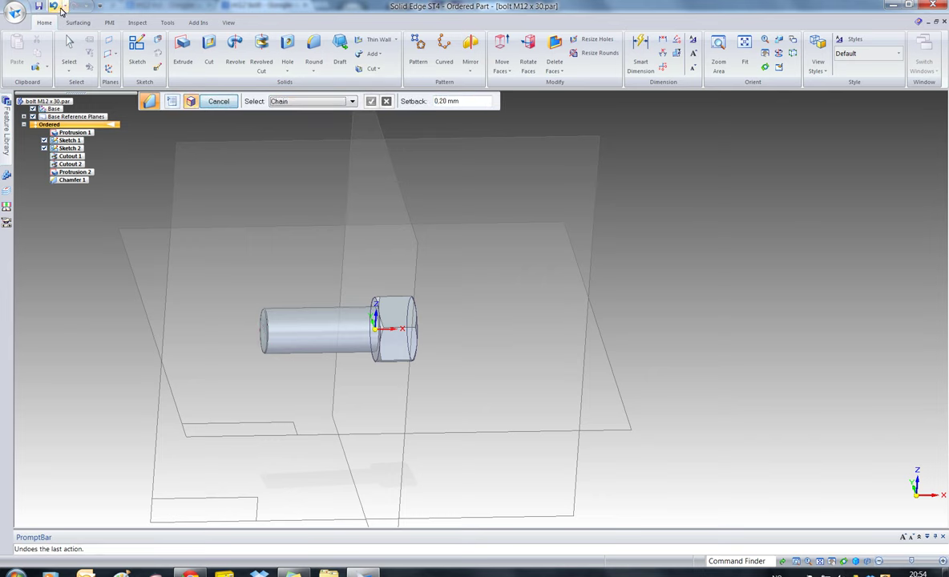
key("Escape")
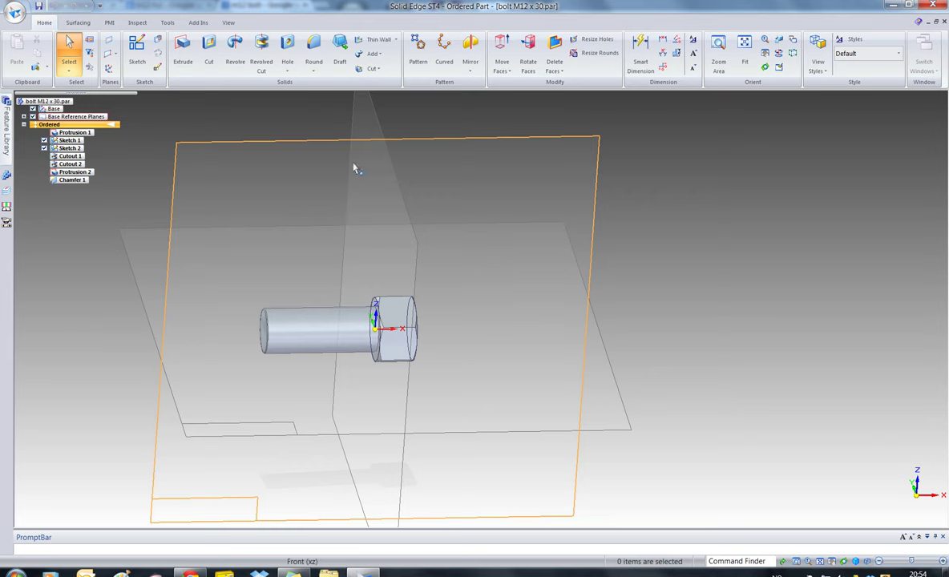
- Begin a straight thread on the shank's cylinder, offset from the end that meets the head
left_click(286, 74)
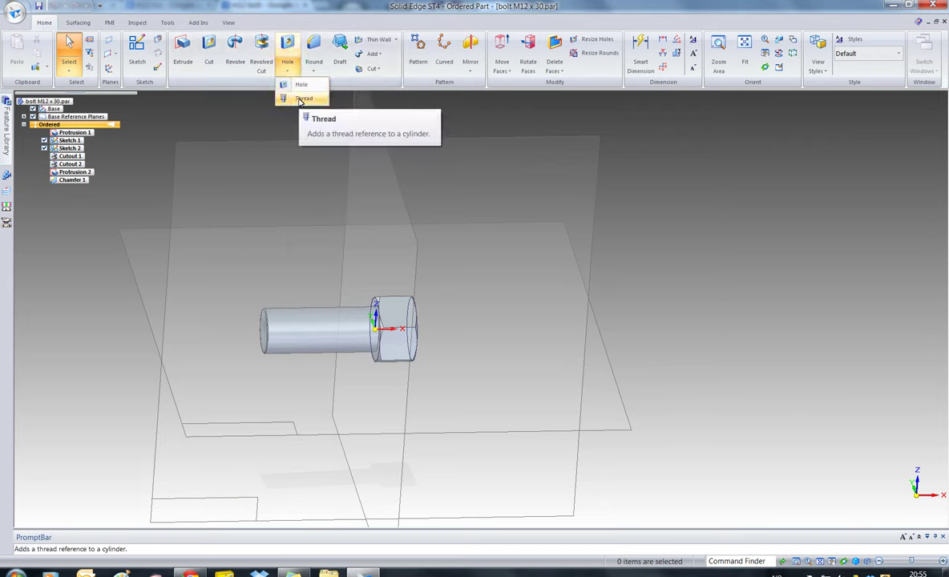
left_click(301, 100)
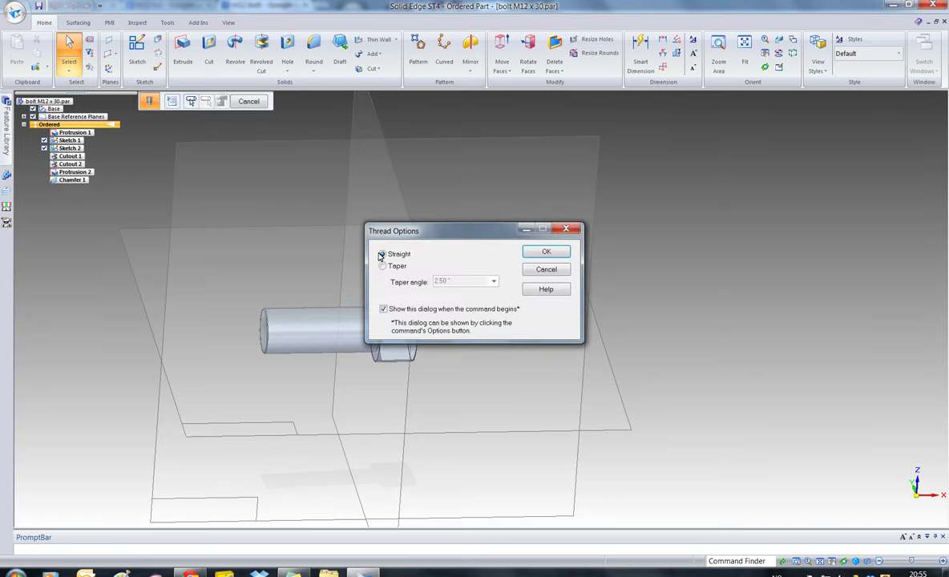
left_click(547, 252)
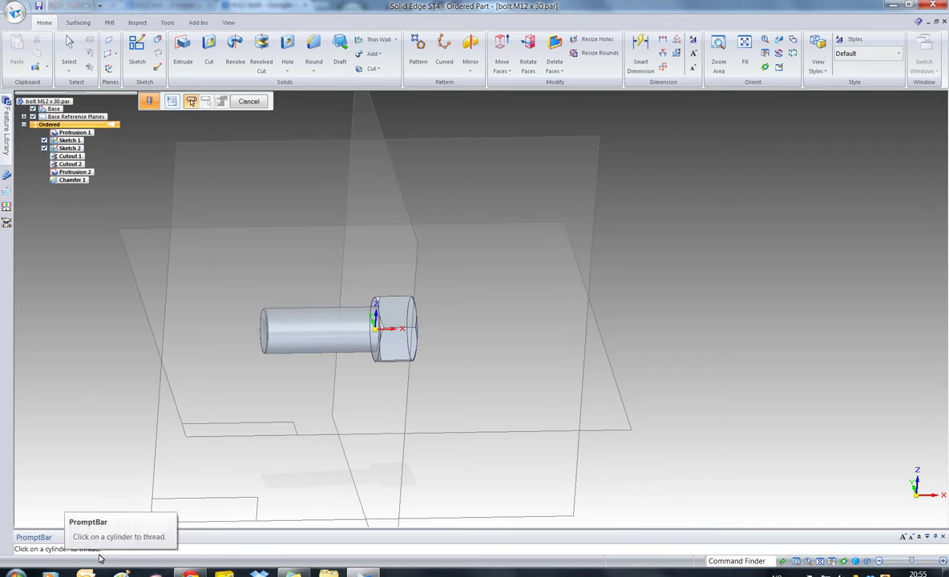
left_click(173, 104)
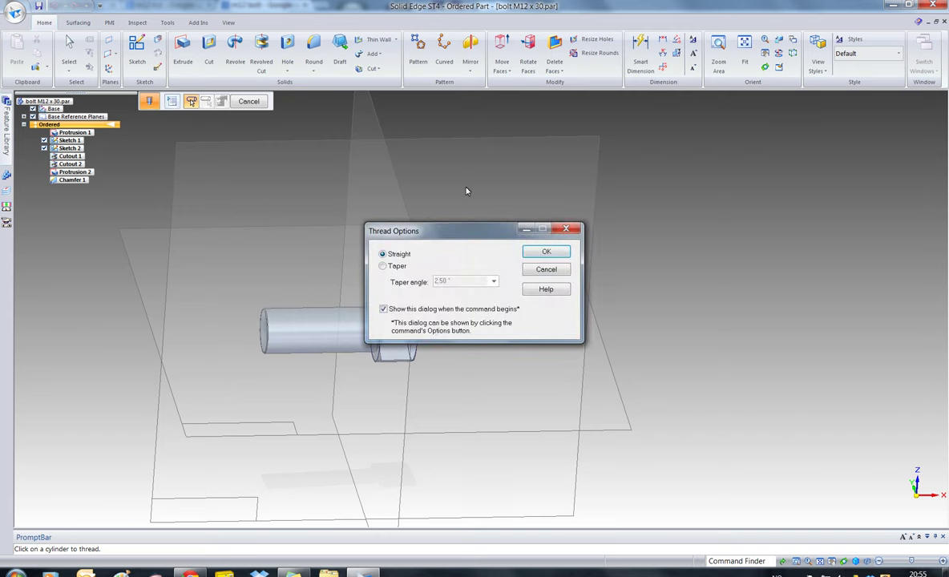
left_click(546, 254)
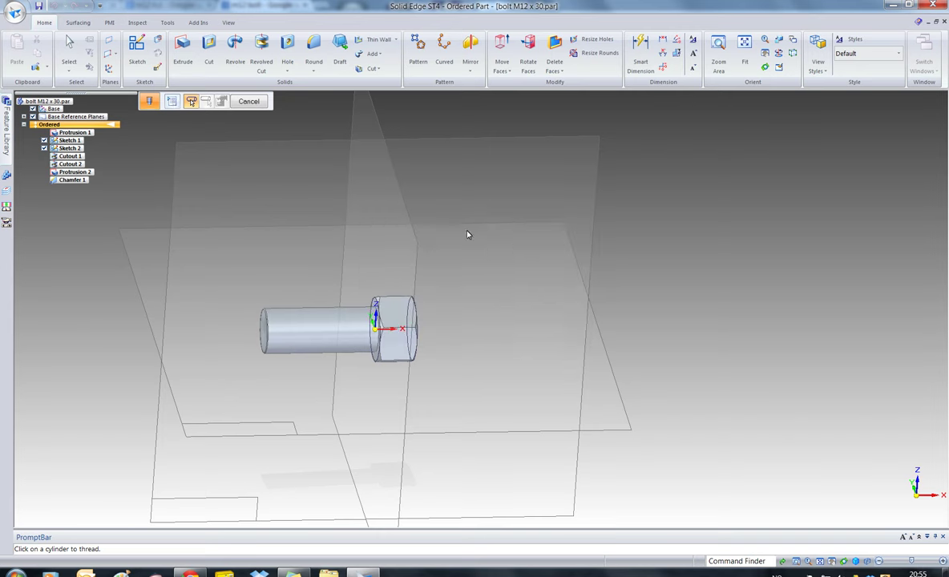
left_click(323, 340)
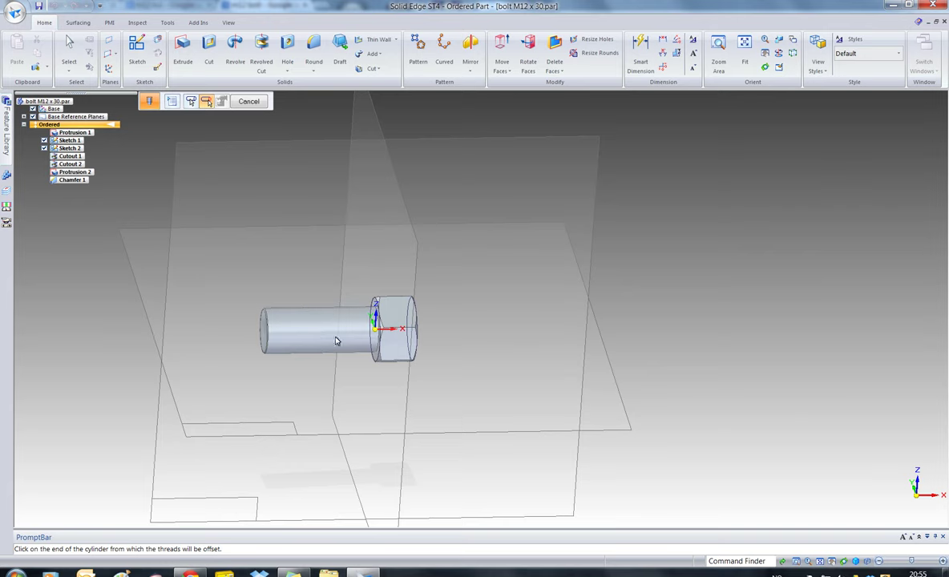
left_click(380, 342)
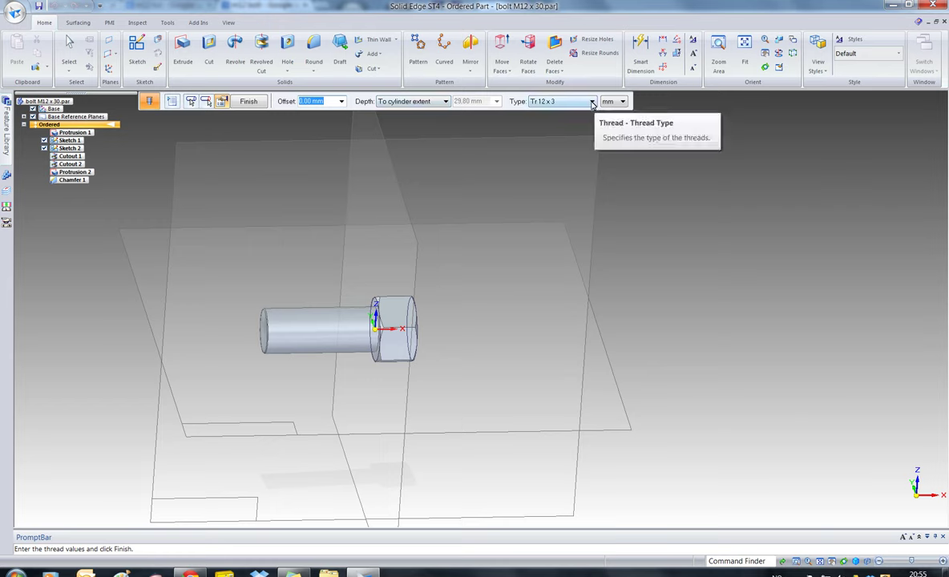
- Set the thread type to M12, finish the thread along the full cylinder extent, and save the part
left_click(592, 102)
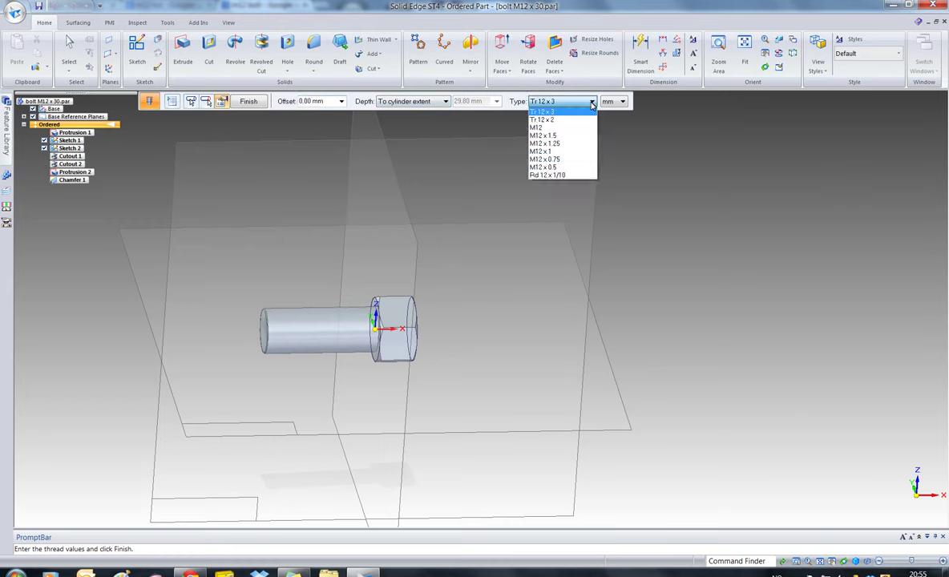
left_click(536, 128)
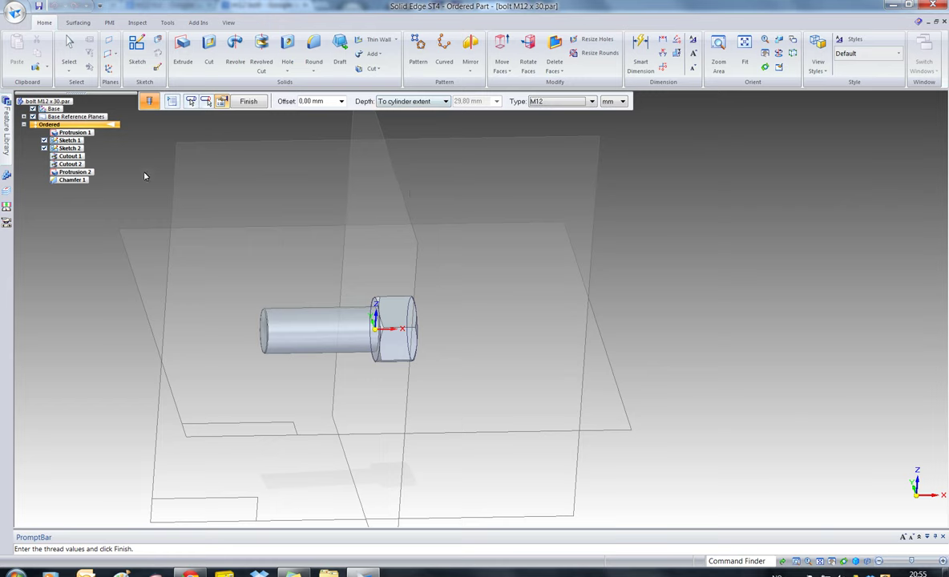
left_click(248, 102)
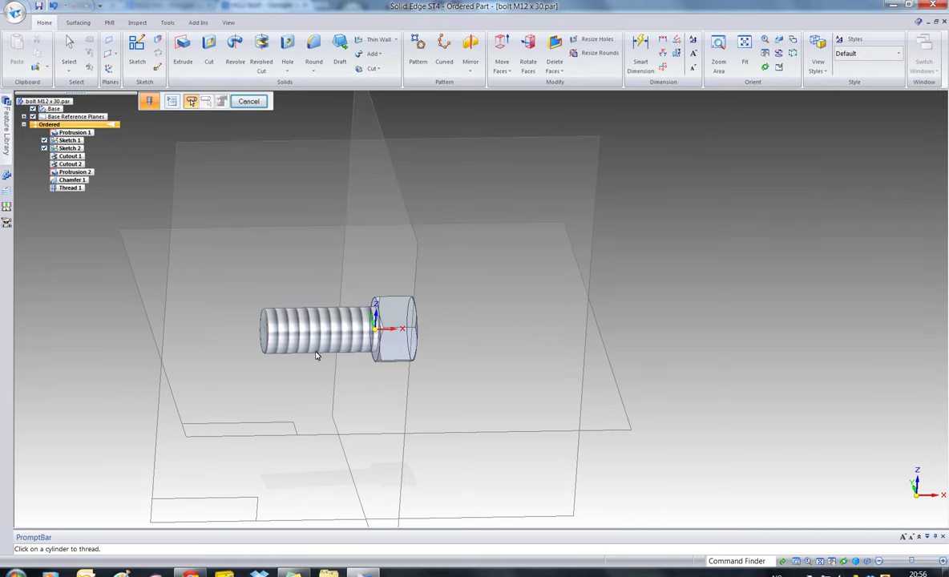
scroll(272, 346, "up", 5)
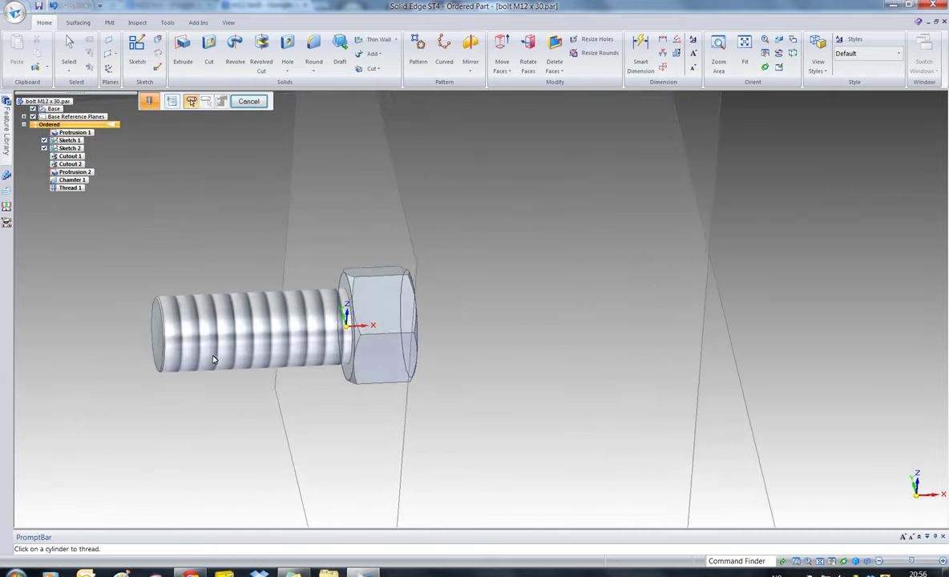
scroll(205, 338, "down", 5)
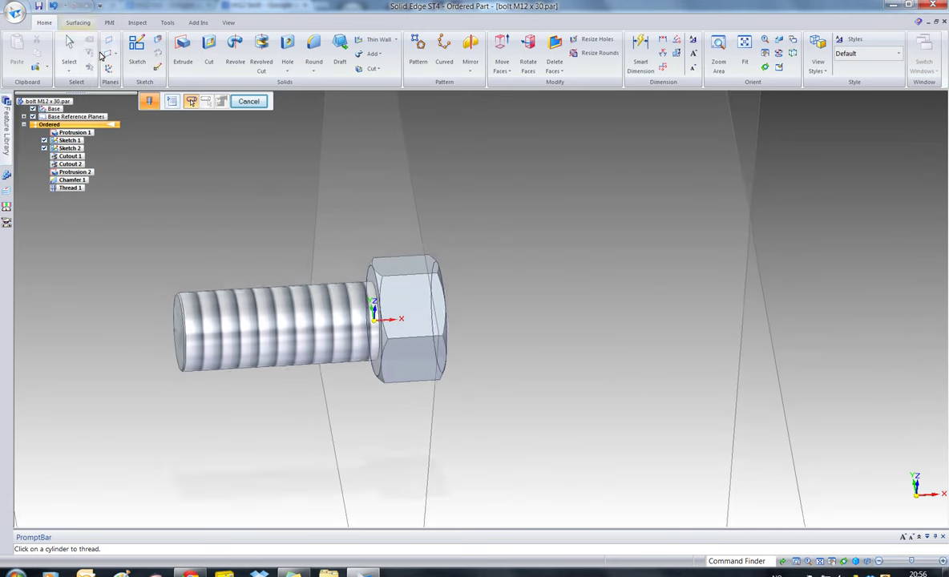
left_click(38, 6)
middle_click_drag(317, 256, 449, 324)
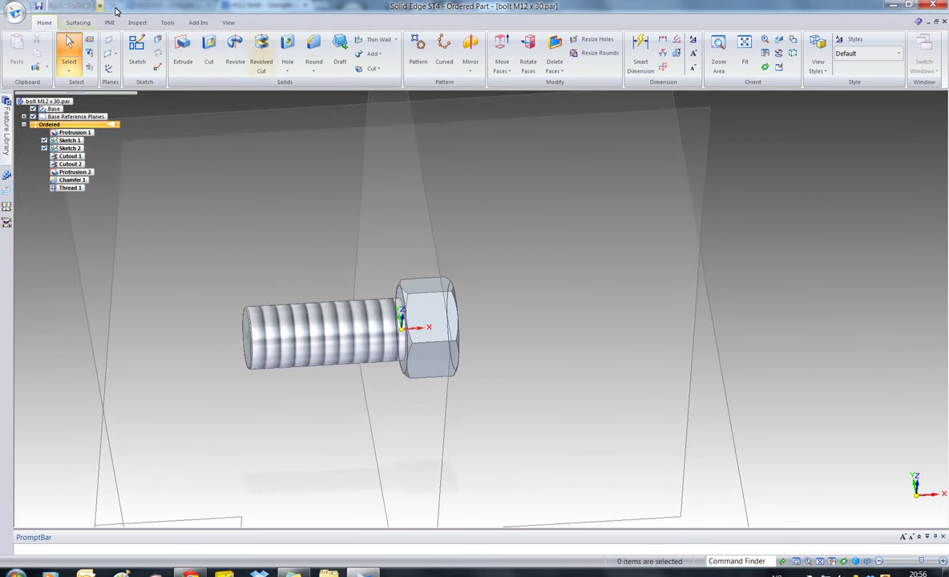
- Load the Stainless steel properties from the material table as the basis for the bolt's material
left_click(16, 13)
mouse_move(45, 191)
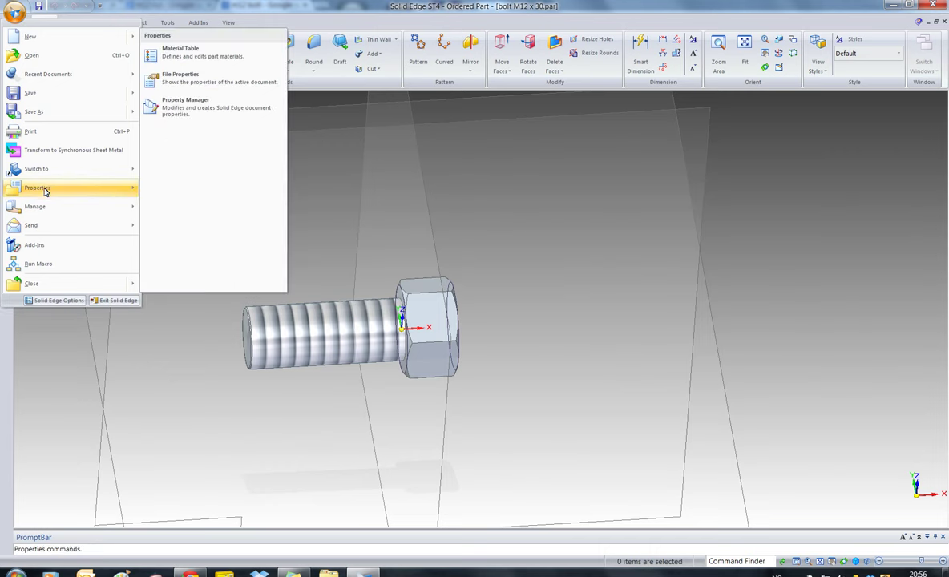
left_click(181, 51)
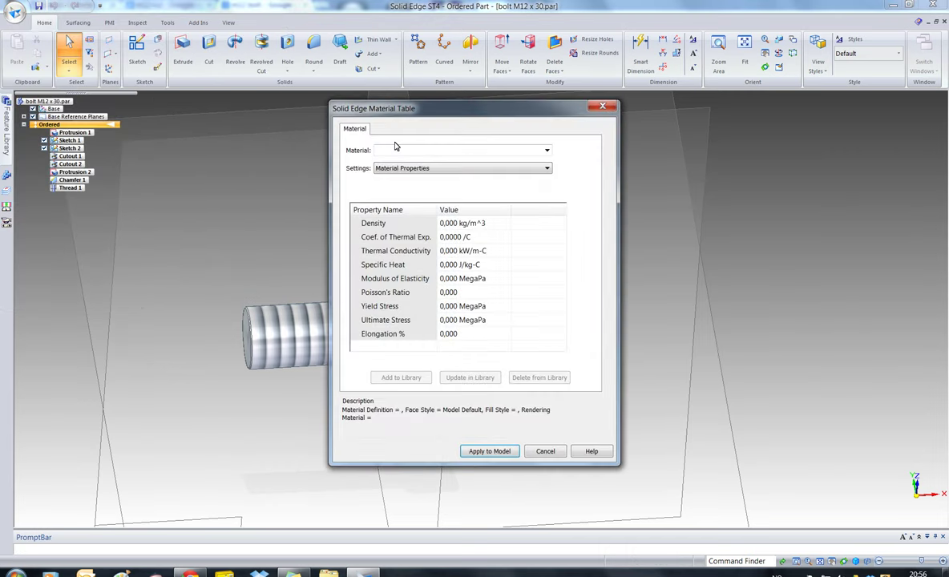
left_click(547, 150)
scroll(491, 239, "down", 9)
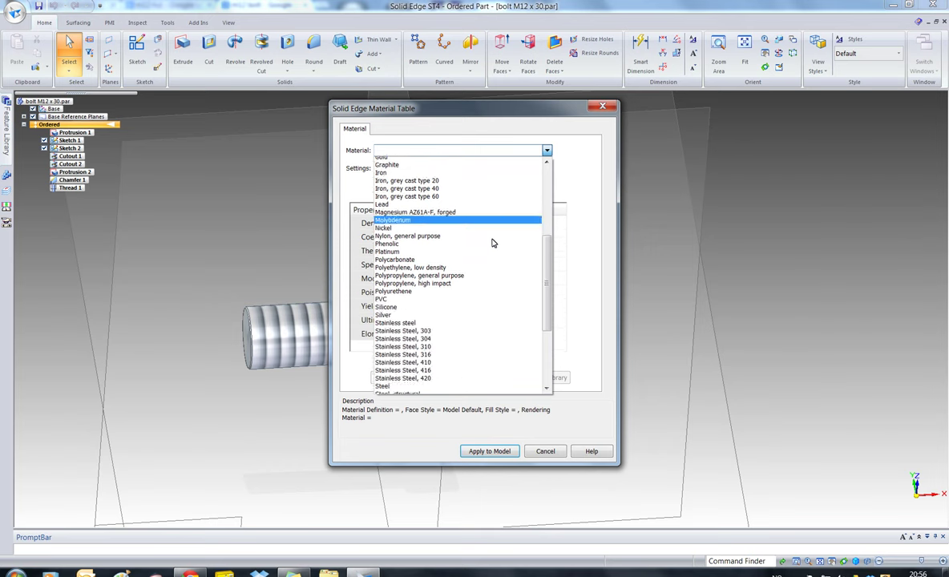
left_click(481, 271)
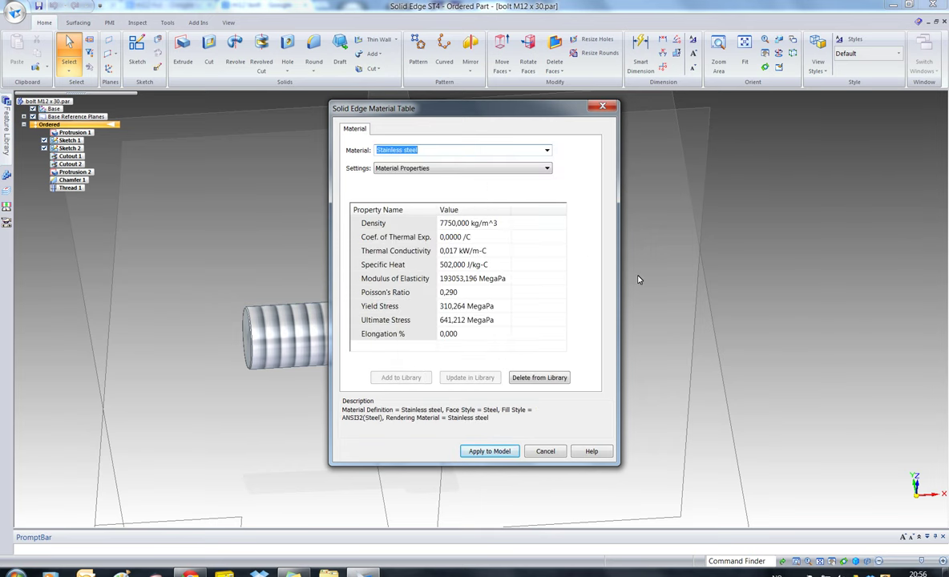
- Name the material definition "Bolt M12 x 30" and apply it to the model
type("olt M")
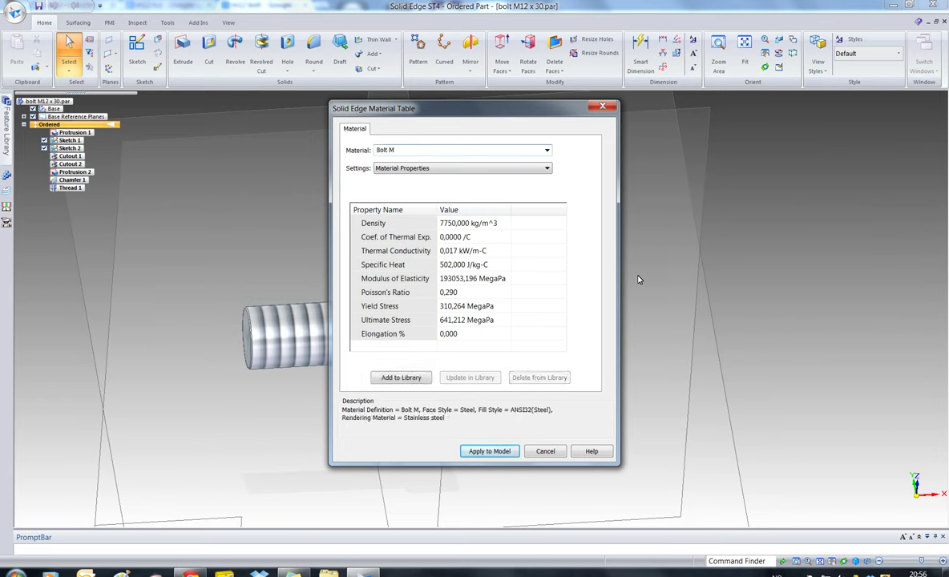
type("12")
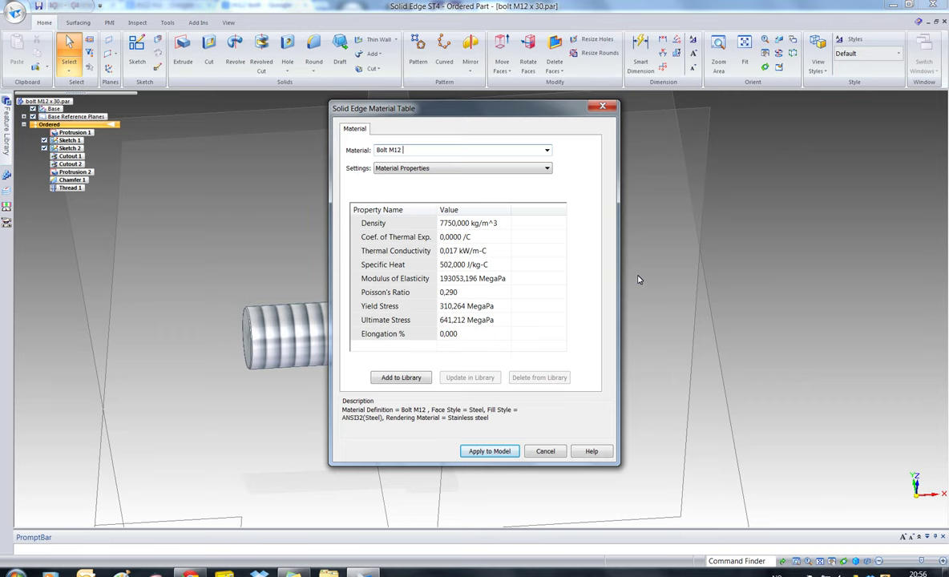
type(" x 30")
left_click(545, 446)
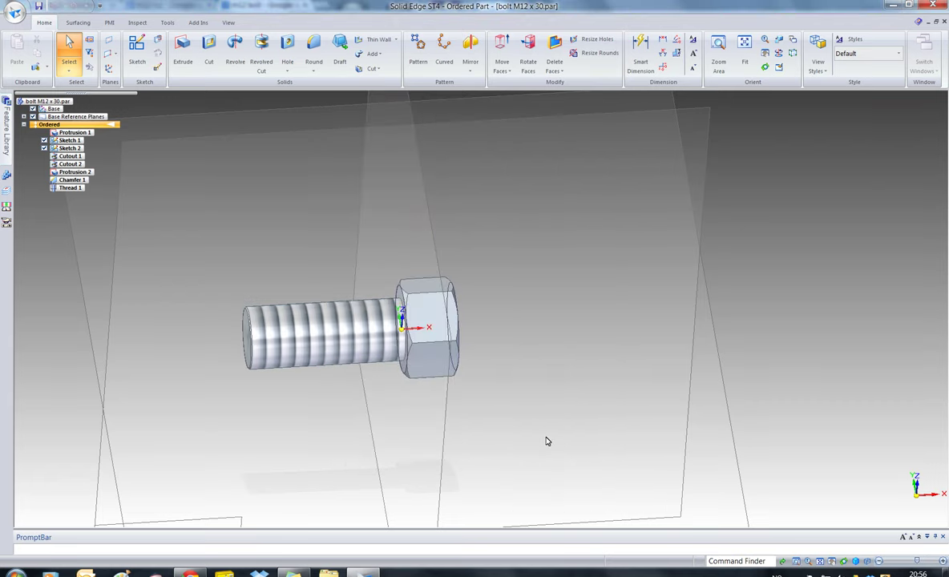
- Fill in the title in the part file's summary properties, and show the bolt in isometric view
left_click(14, 13)
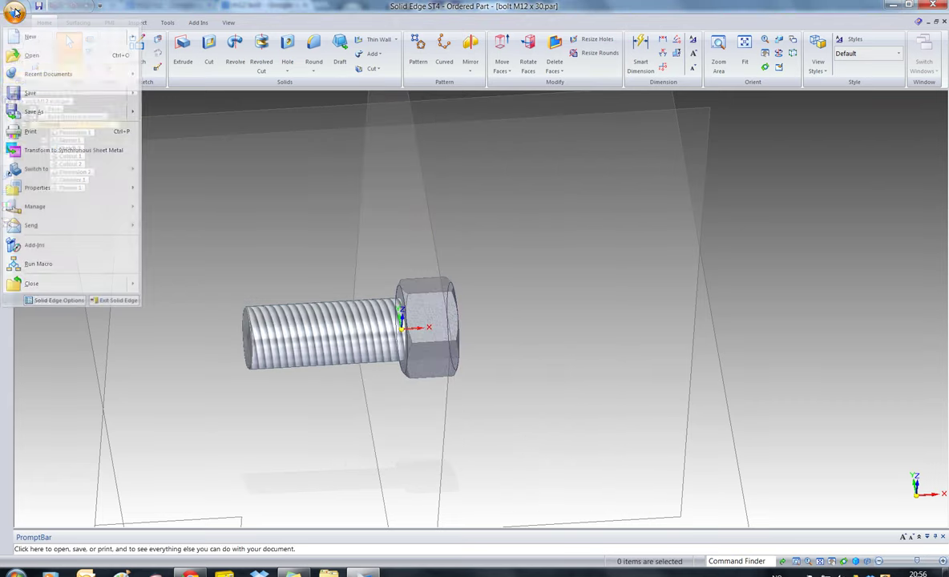
mouse_move(26, 192)
left_click(178, 77)
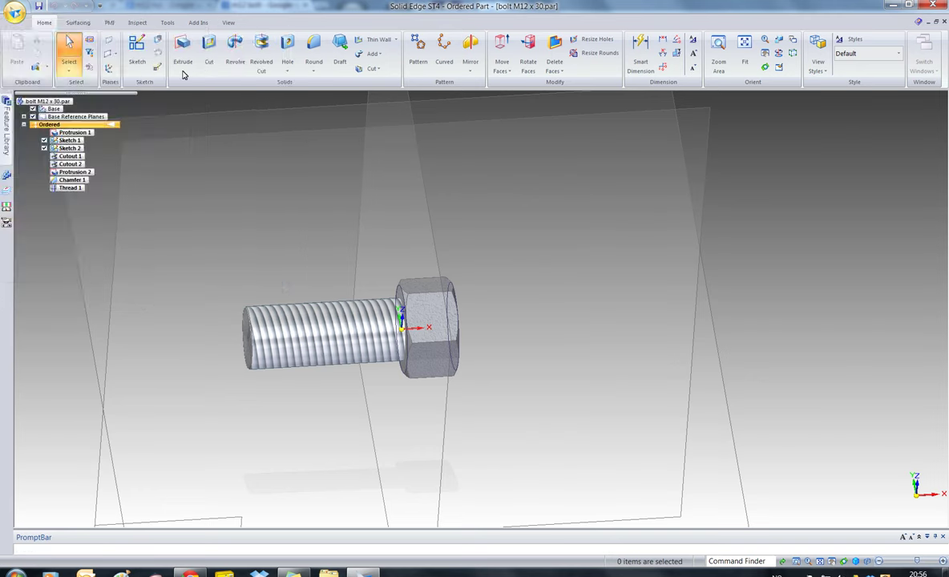
left_click(53, 30)
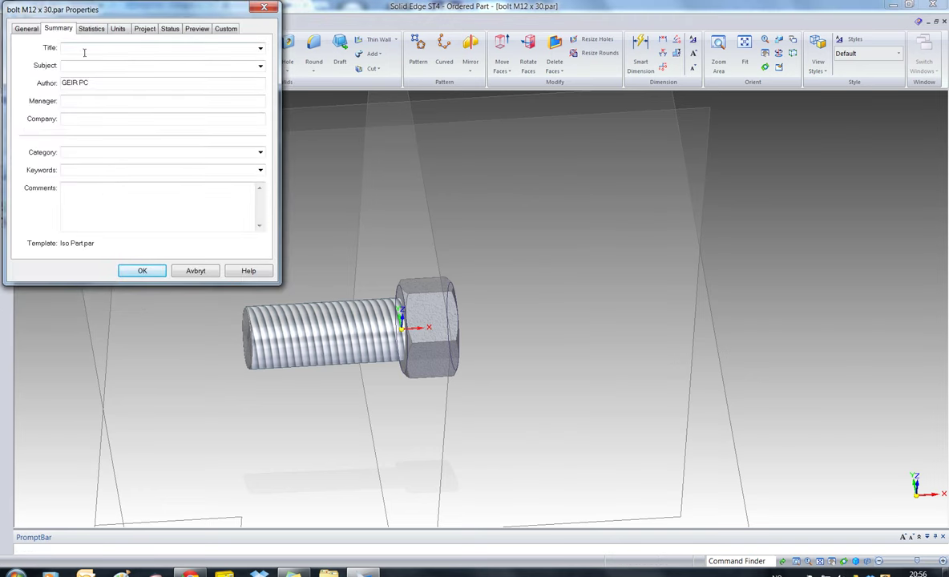
type("M")
left_click(144, 271)
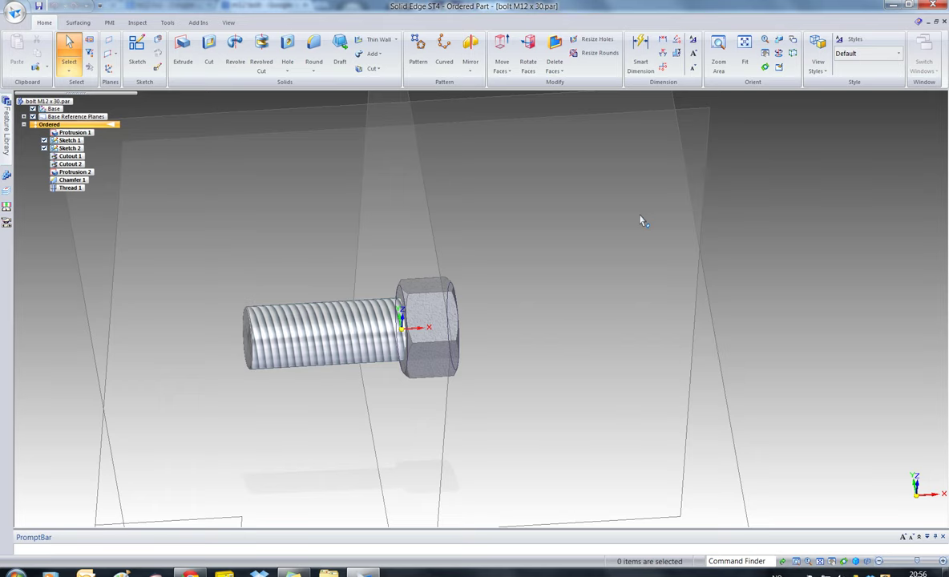
key("ctrl+i")
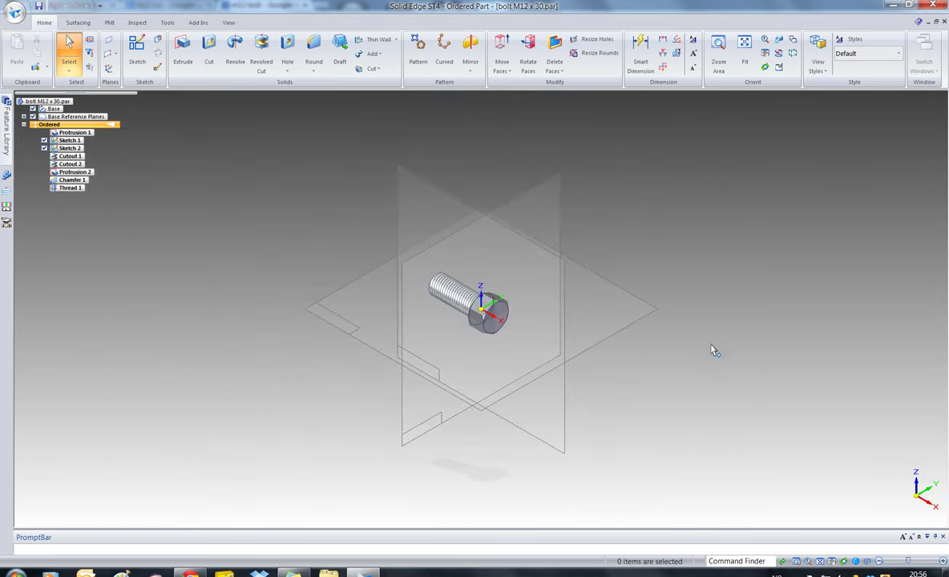